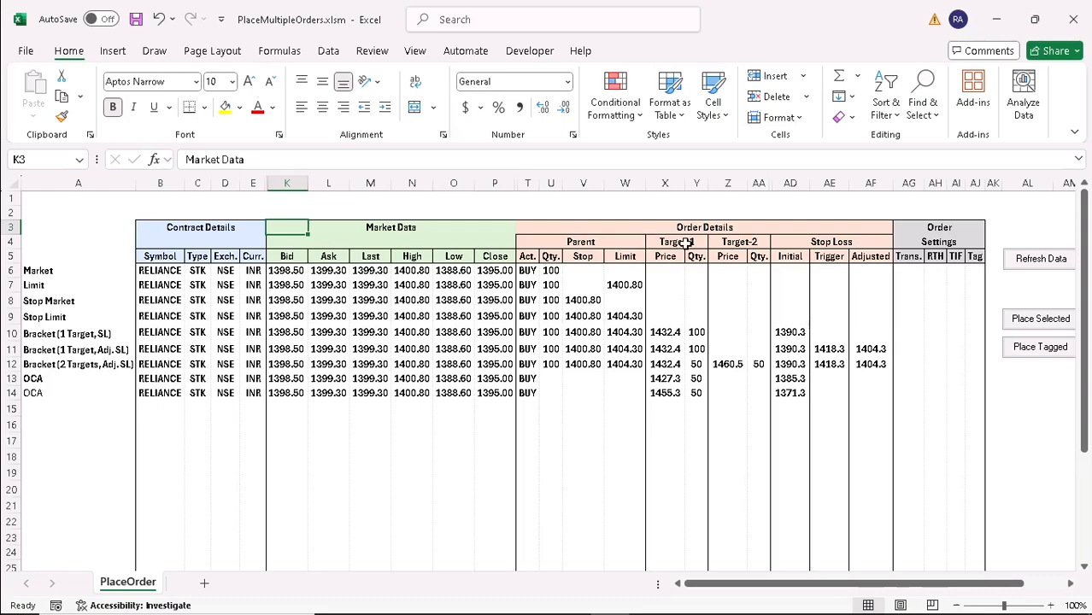
Step: Refresh the market data on the PlaceOrder sheet after looking over the Target-1 and Target-2 order columns
{"action": "left_click", "coordinate": [674, 242]}
{"action": "left_click", "coordinate": [733, 242]}
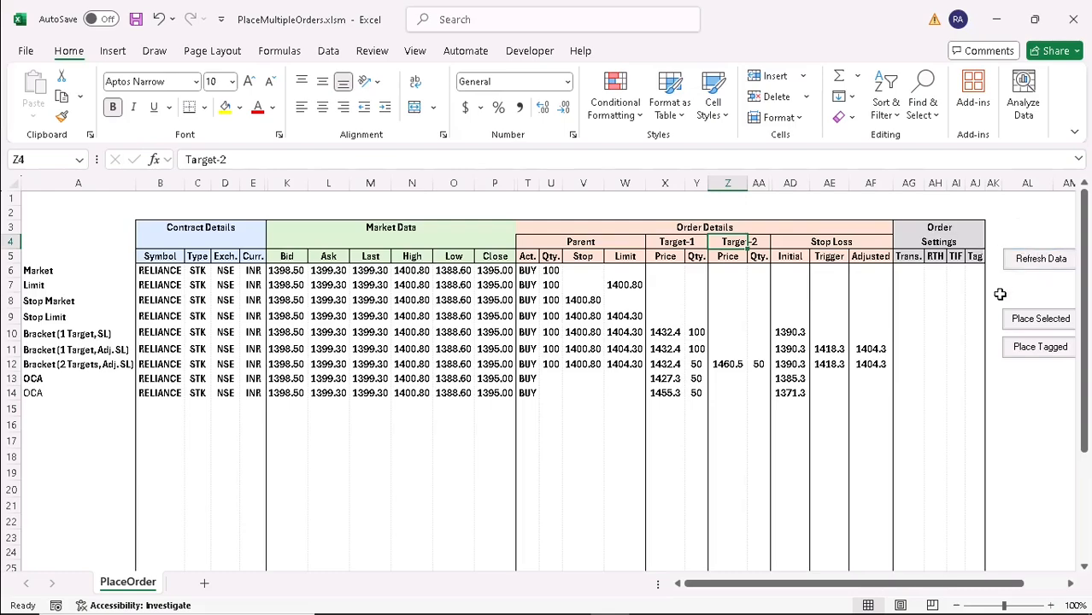
{"action": "left_click", "coordinate": [1038, 267]}
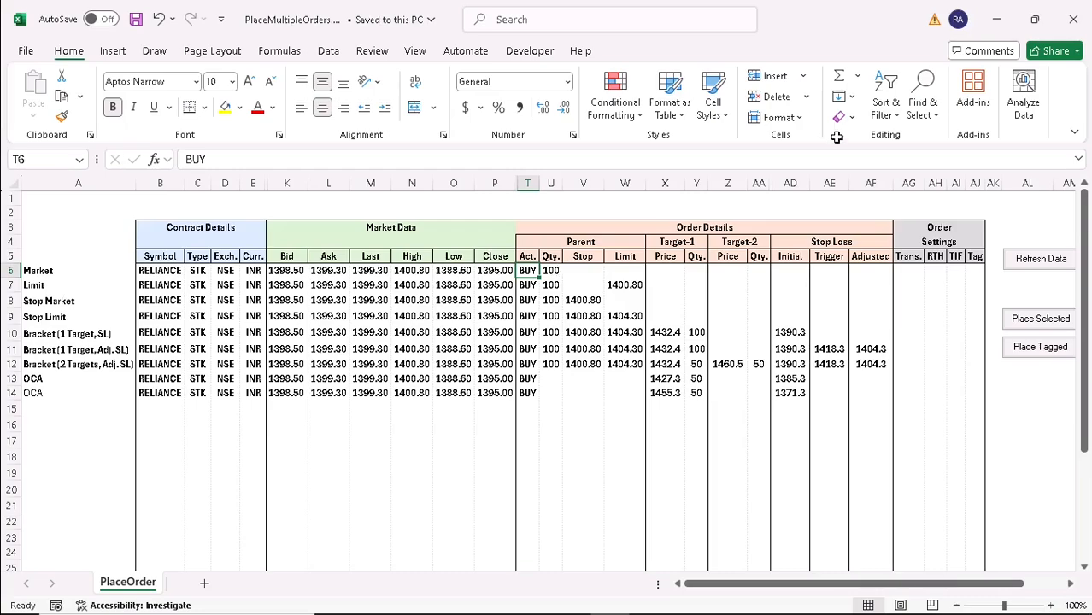
Step: Shrink the spreadsheet window so the live orders list is visible and place the Market order from row 6
{"action": "left_click", "coordinate": [1034, 22]}
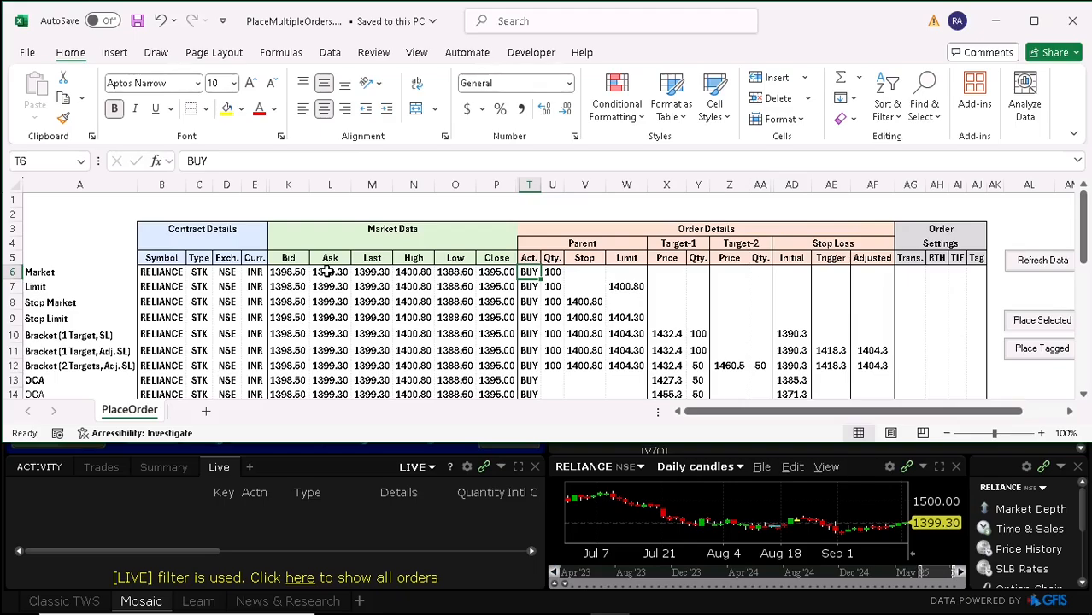
{"action": "left_click", "coordinate": [372, 272]}
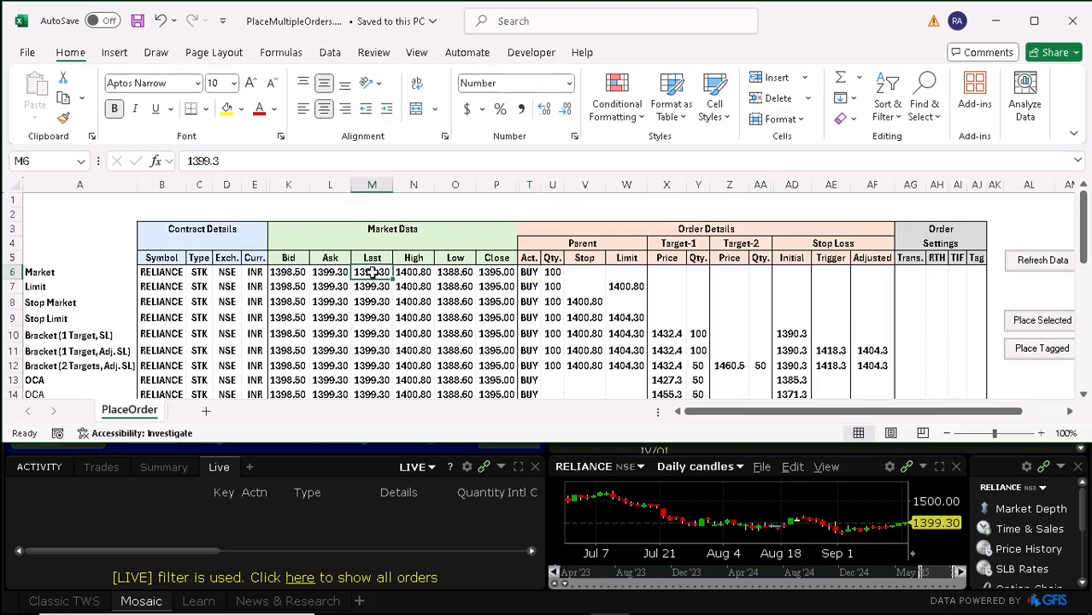
{"action": "left_click", "coordinate": [1041, 320]}
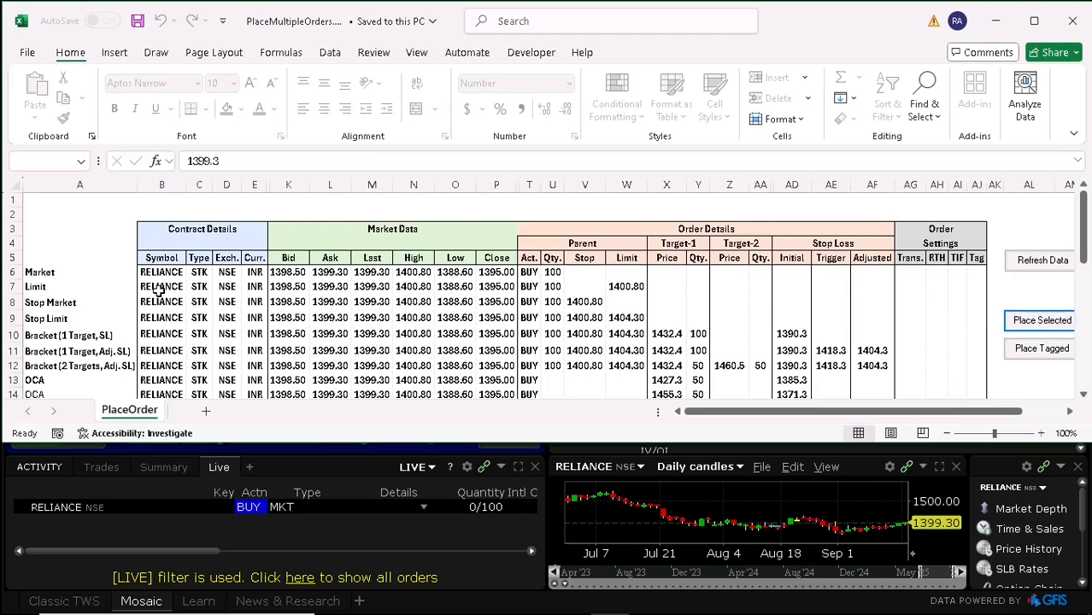
Step: Check the Limit row's price formula, then place the Limit order from row 7 and the Stop Market order from row 8
{"action": "left_click", "coordinate": [630, 287]}
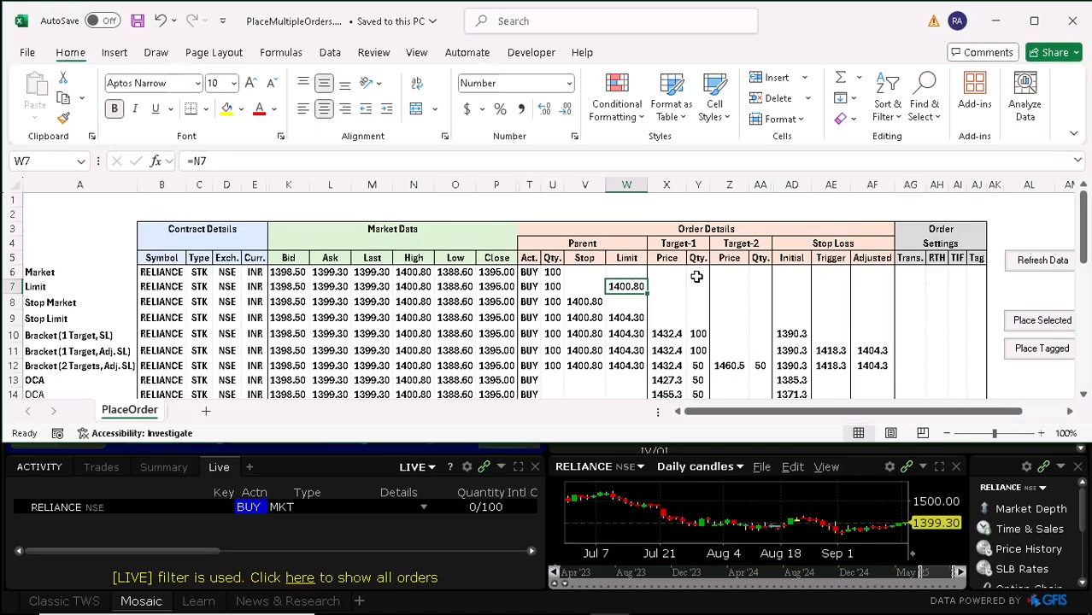
{"action": "key", "text": "F2"}
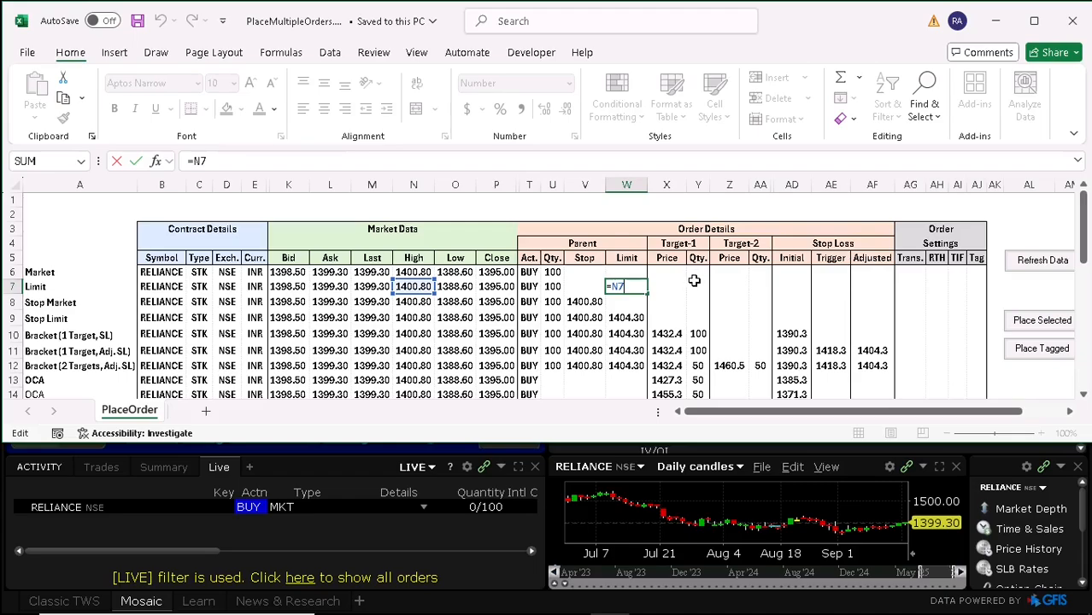
{"action": "left_click", "coordinate": [694, 286]}
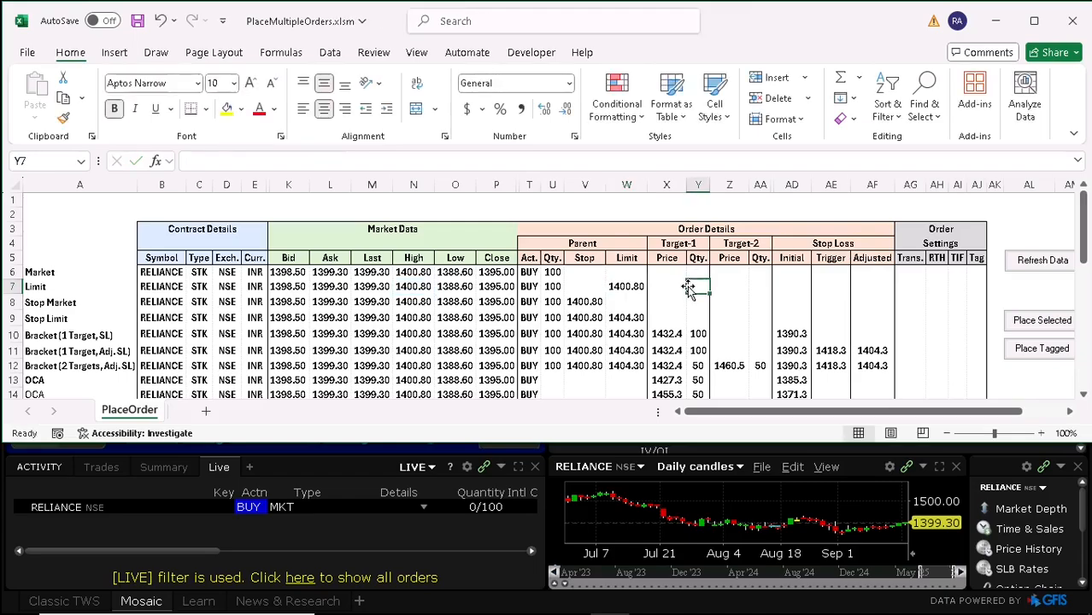
{"action": "left_click", "coordinate": [461, 287]}
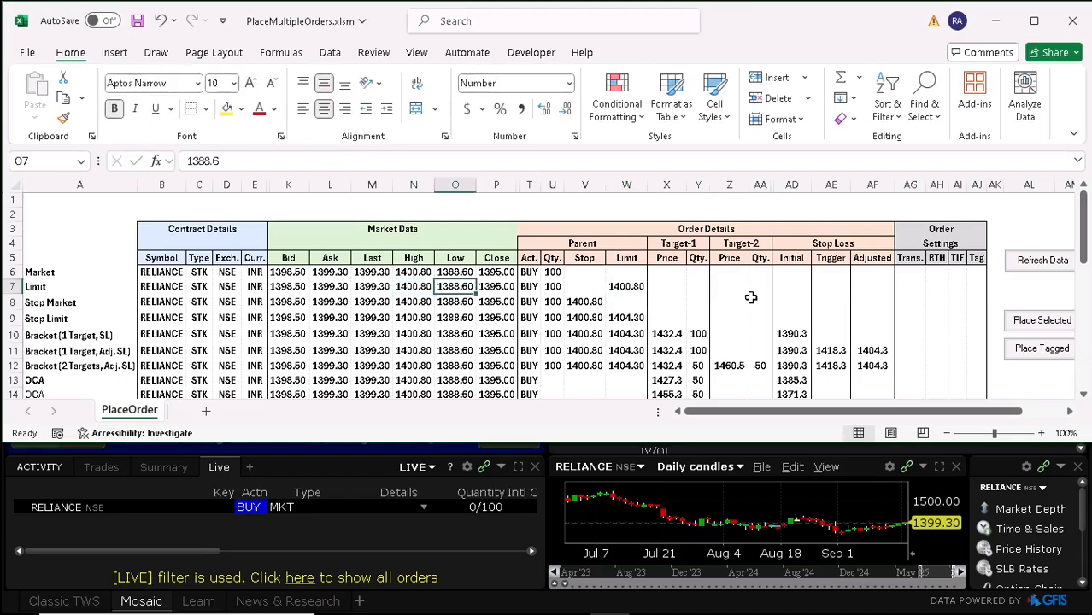
{"action": "left_click", "coordinate": [1037, 330]}
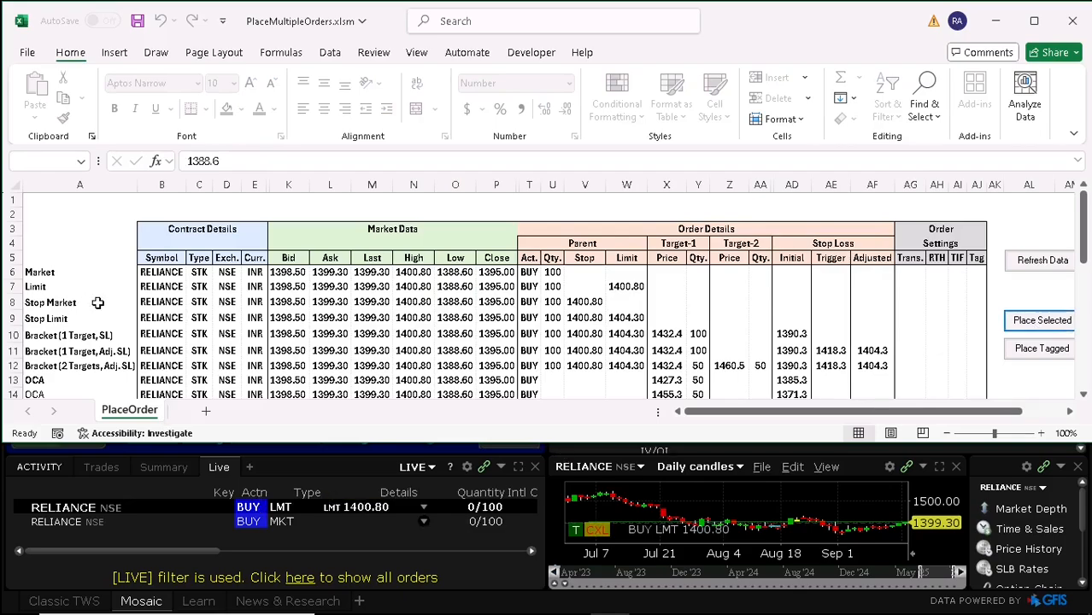
{"action": "left_click", "coordinate": [589, 301]}
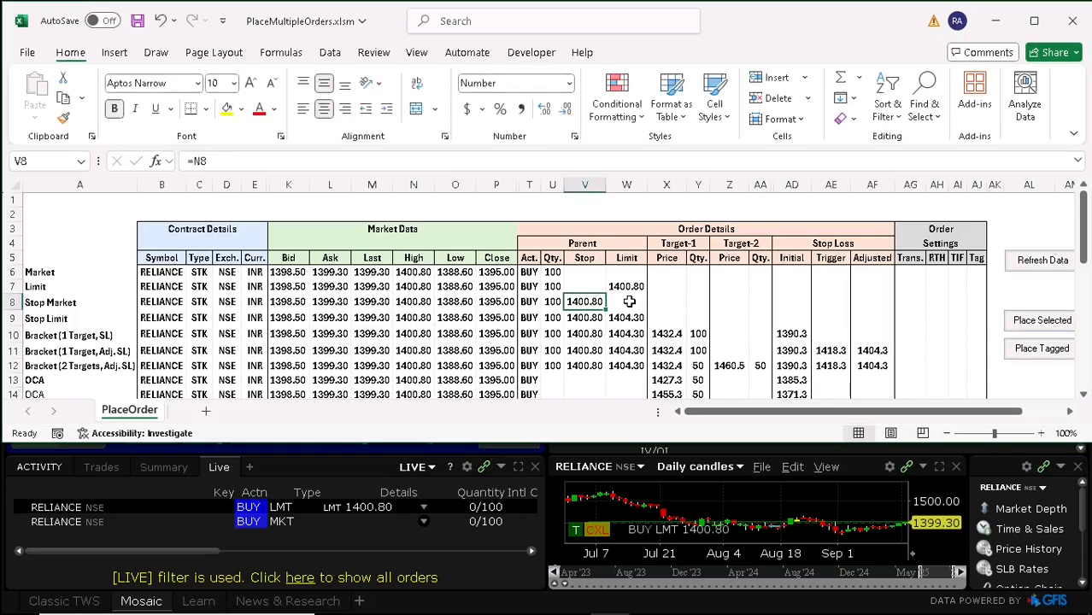
{"action": "left_click", "coordinate": [1059, 321]}
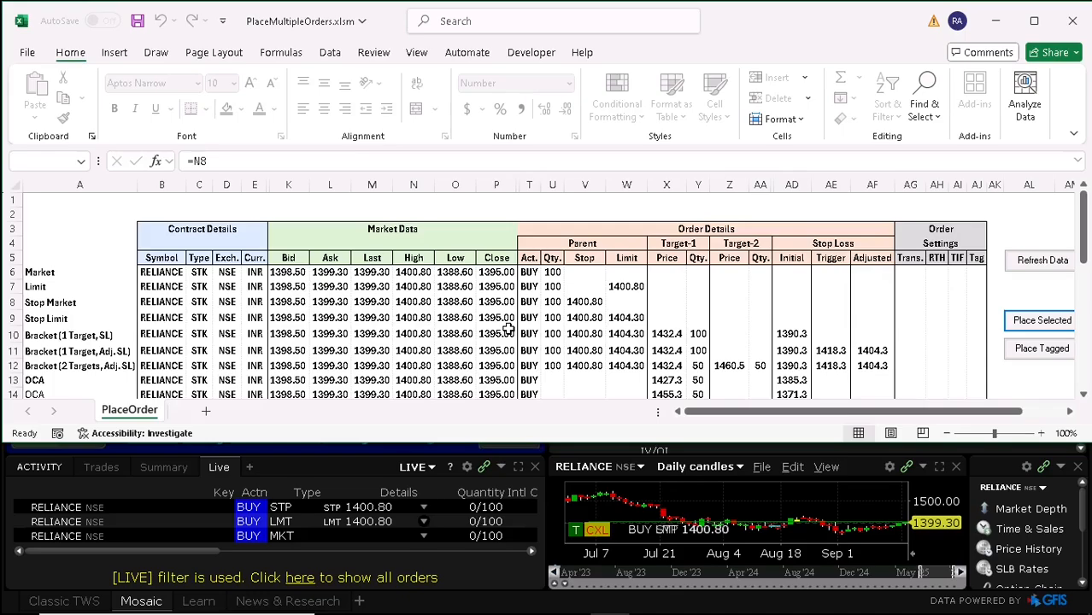
Step: Inspect the stop and limit price formulas in the Stop Limit row and place that order from row 9
{"action": "left_click", "coordinate": [602, 318]}
{"action": "left_click", "coordinate": [626, 318]}
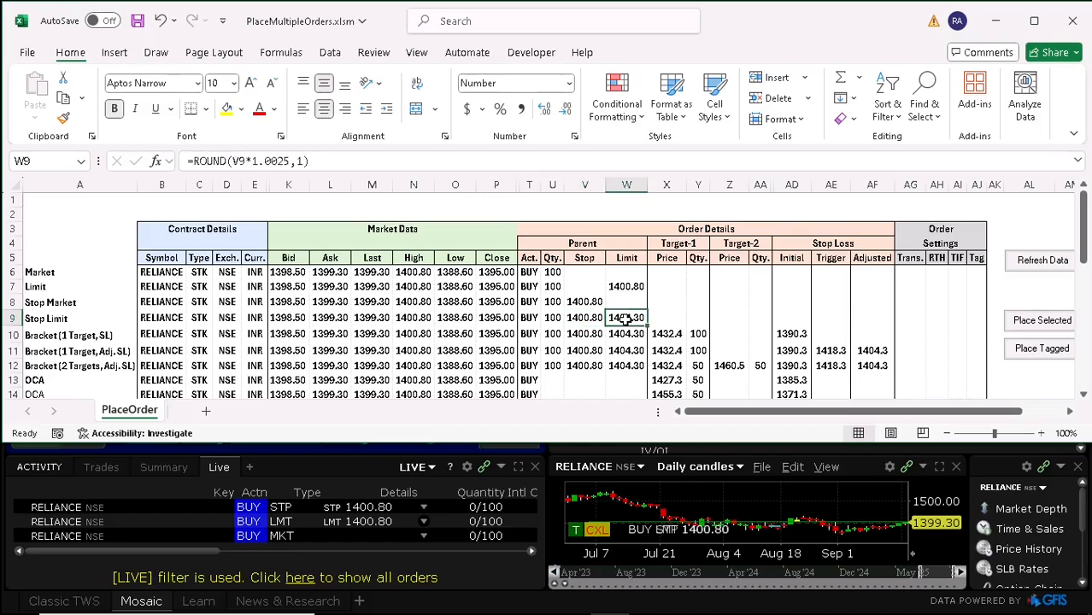
{"action": "key", "text": "Left"}
{"action": "key", "text": "F2"}
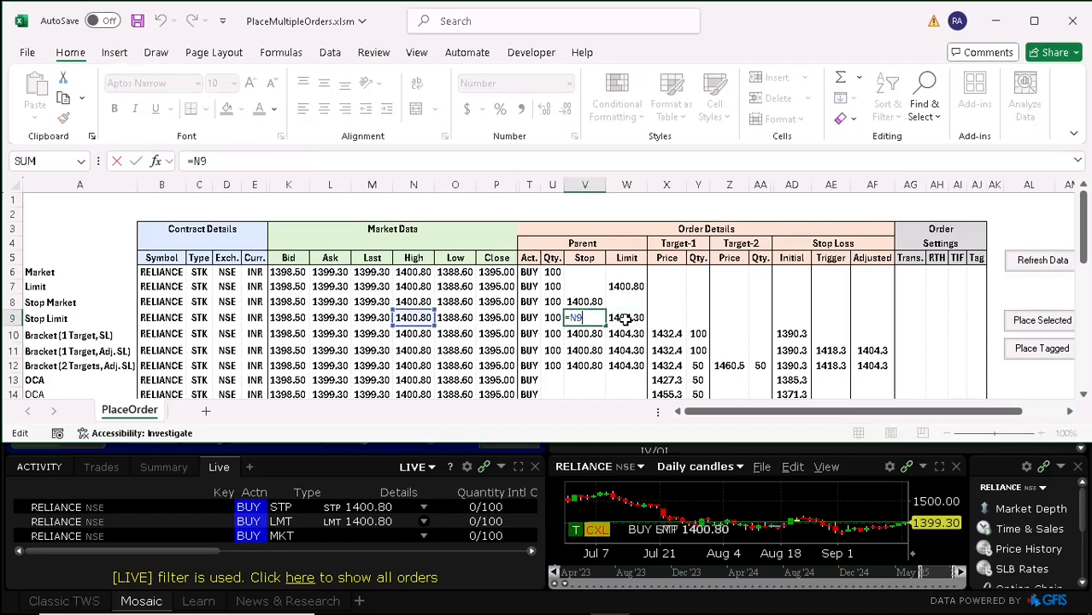
{"action": "key", "text": "Escape"}
{"action": "key", "text": "Right"}
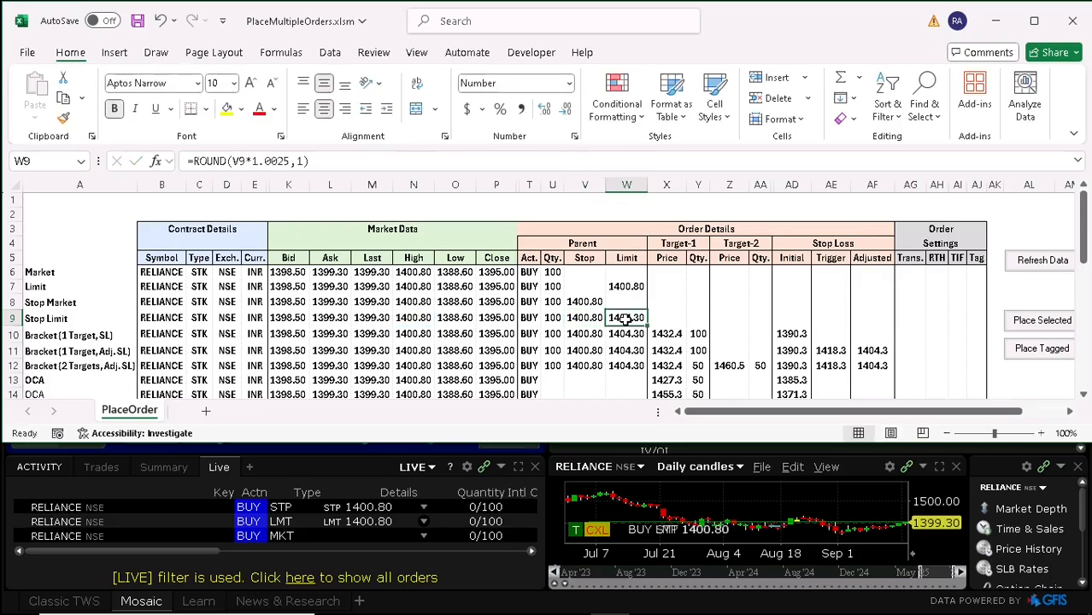
{"action": "key", "text": "F2"}
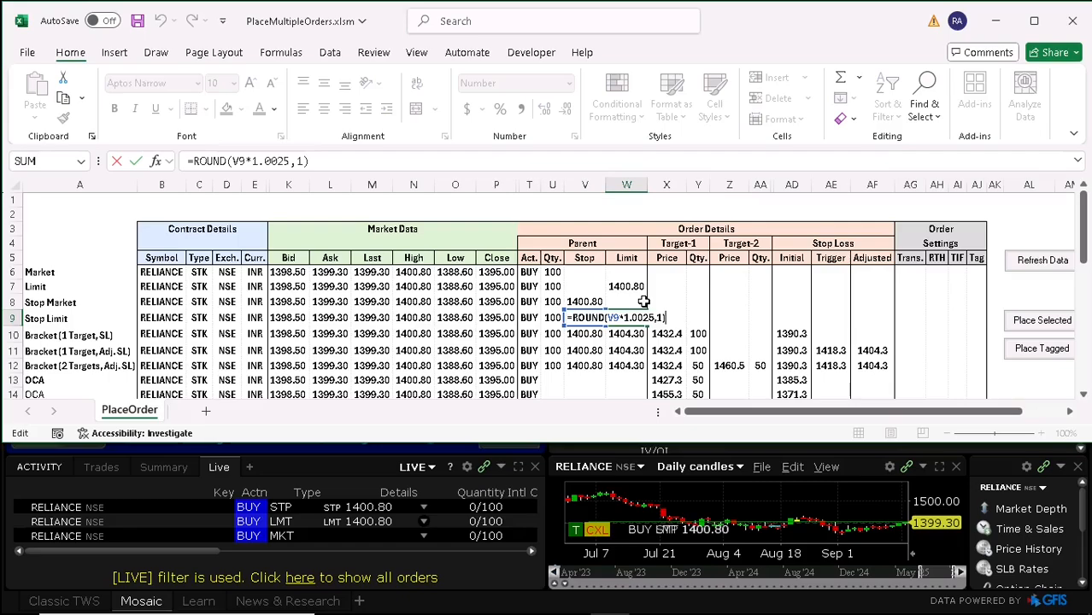
{"action": "key", "text": "Escape"}
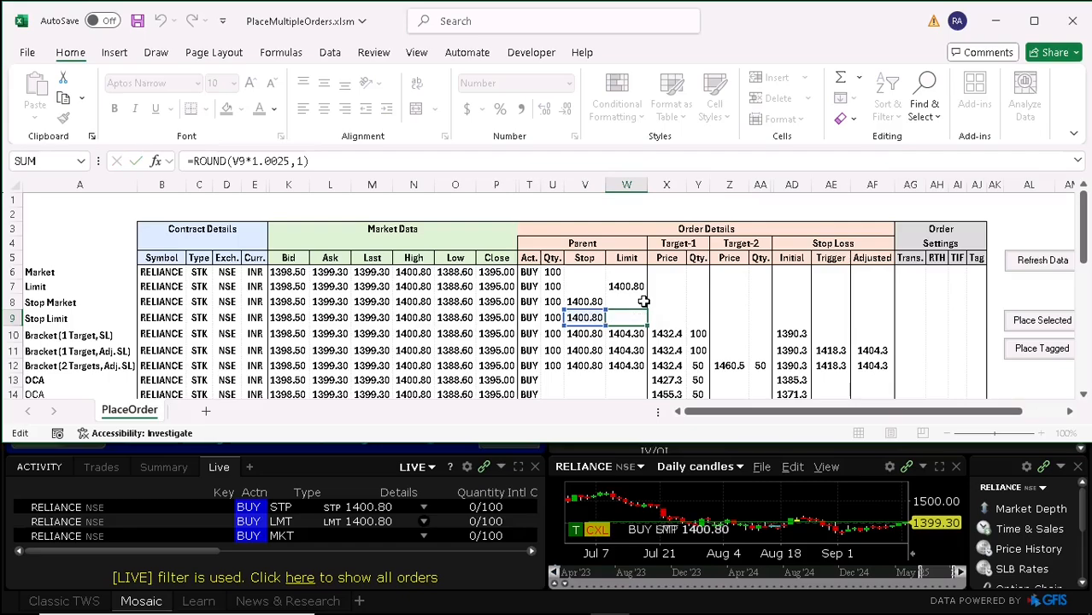
{"action": "left_click", "coordinate": [1043, 318]}
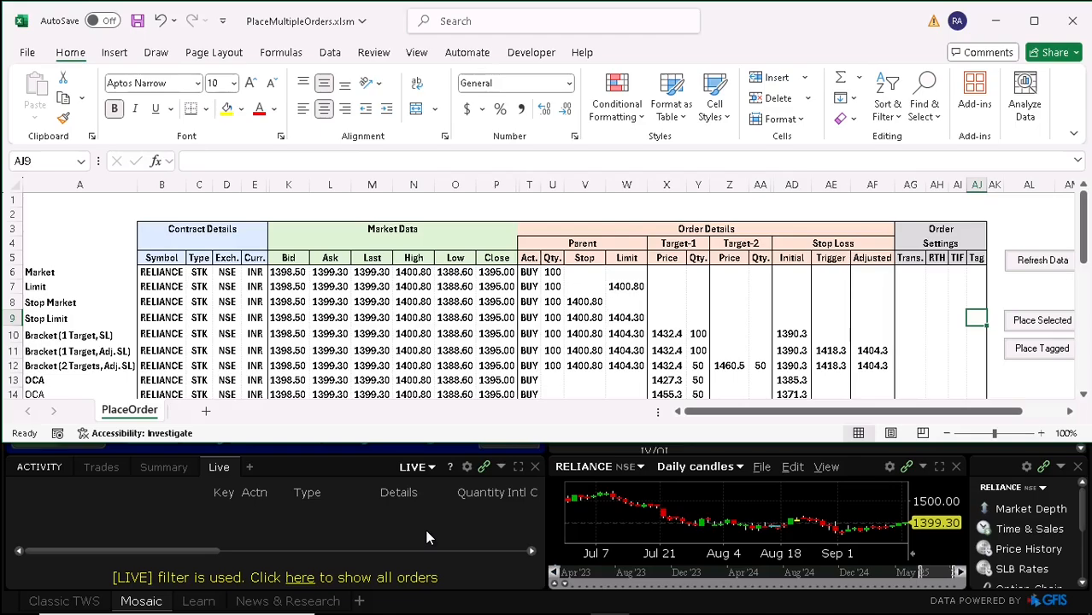
Step: Select cells across rows 6 to 9 and place the Market, Limit, Stop Market and Stop Limit orders together
{"action": "left_click", "coordinate": [376, 271]}
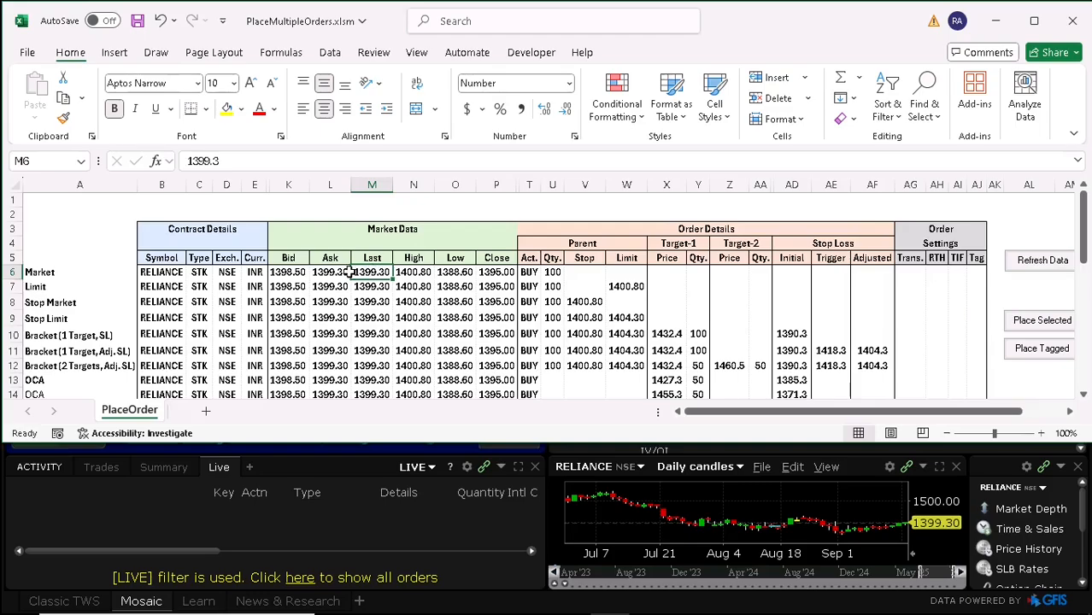
{"action": "left_click_drag", "start_coordinate": [332, 274], "coordinate": [455, 316]}
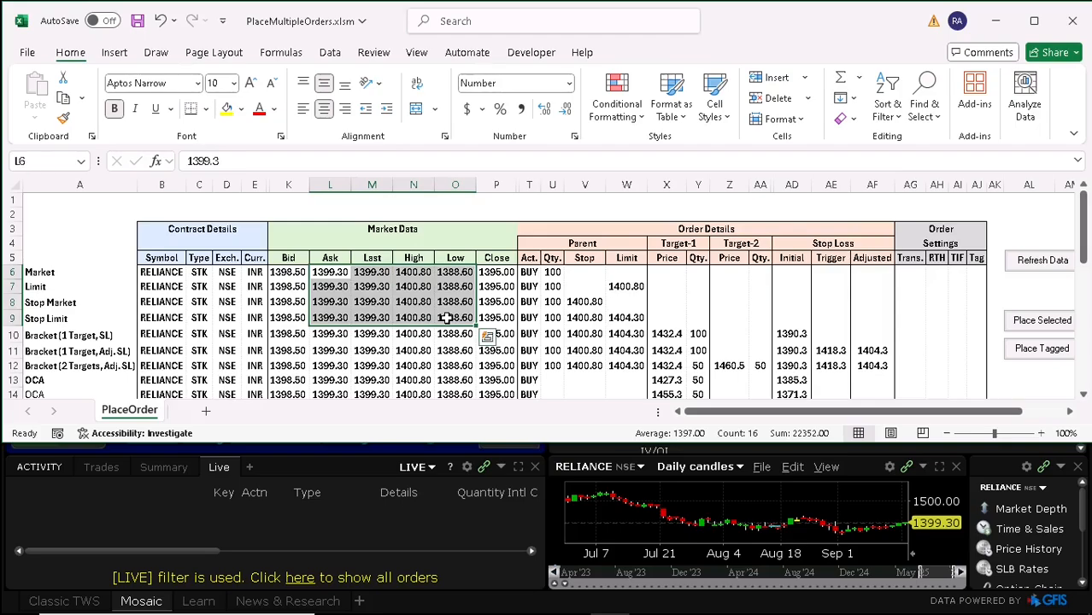
{"action": "left_click", "coordinate": [1060, 324]}
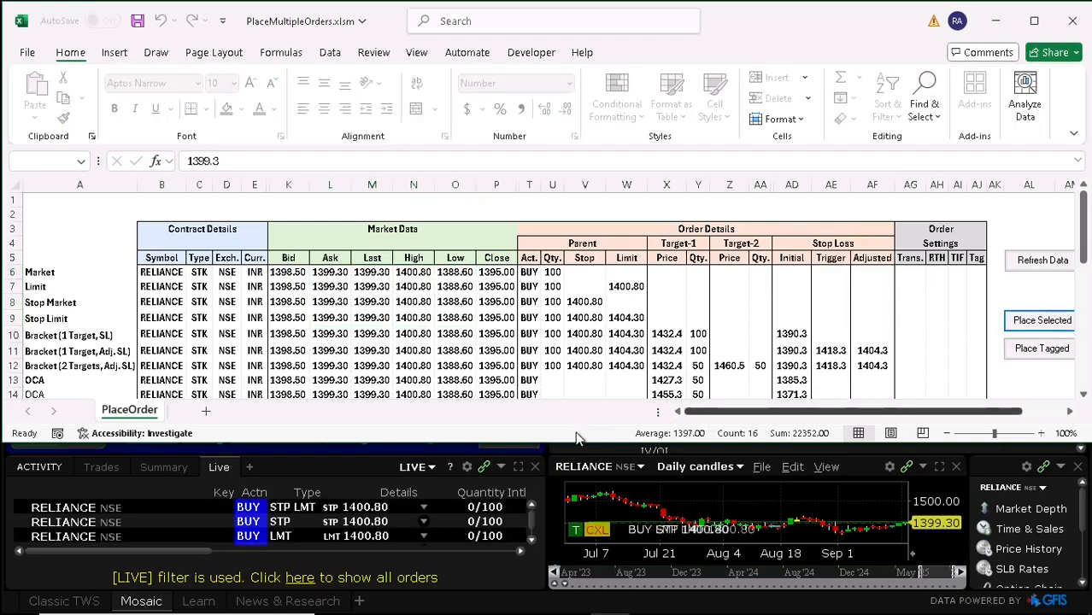
Step: Switch to the Interactive Brokers trading window, delete all orders in the expanded live orders list, and return to the spreadsheet
{"action": "left_click", "coordinate": [518, 473]}
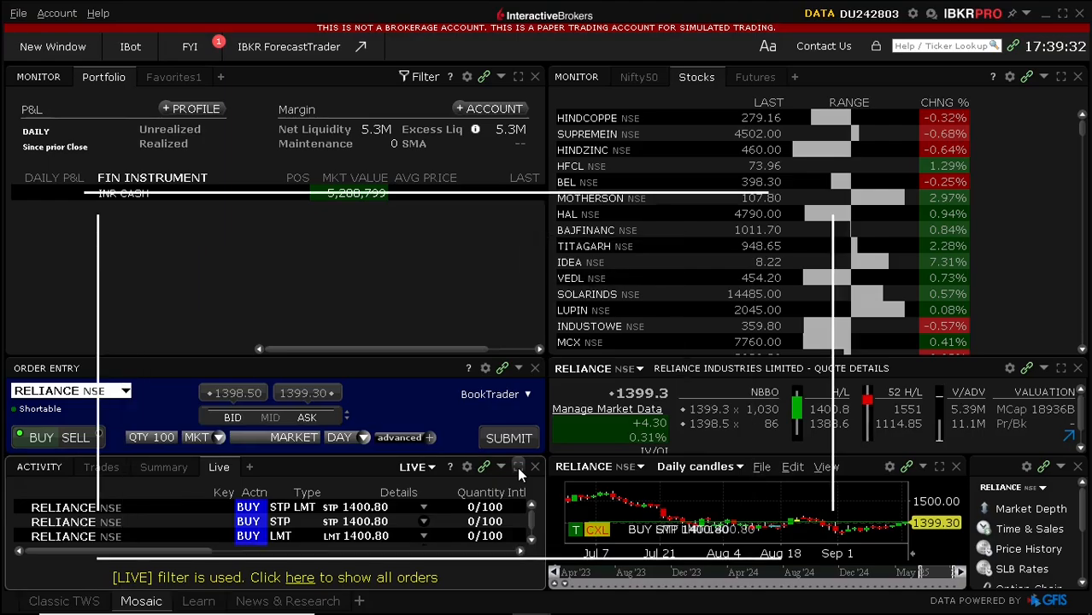
{"action": "left_click", "coordinate": [518, 468]}
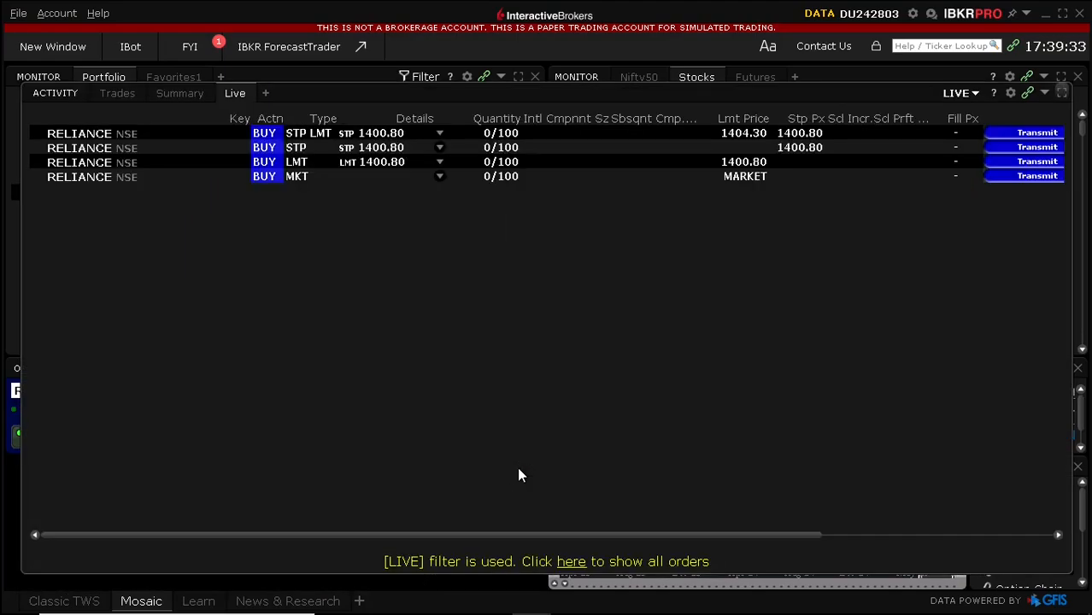
{"action": "left_click", "coordinate": [96, 138]}
{"action": "key", "text": "ctrl+a"}
{"action": "key", "text": "Delete"}
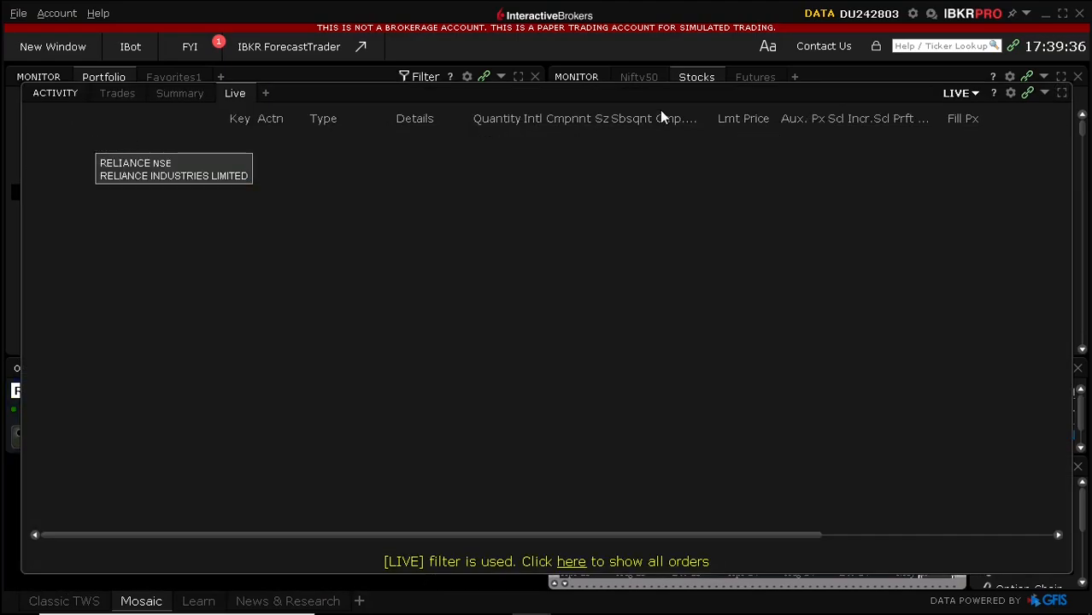
{"action": "left_click", "coordinate": [1061, 96]}
{"action": "key", "text": "alt+Tab"}
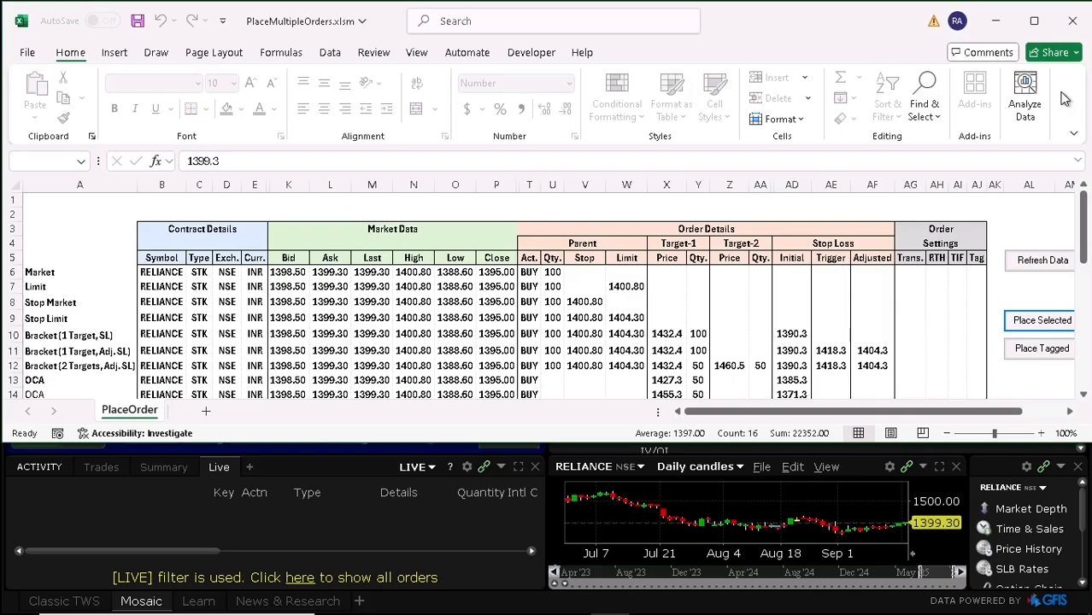
Step: Tag the Market order in row 6 and the Stop Limit order in row 9 with 1 and place the tagged orders
{"action": "left_click", "coordinate": [446, 276]}
{"action": "left_click", "coordinate": [452, 318]}
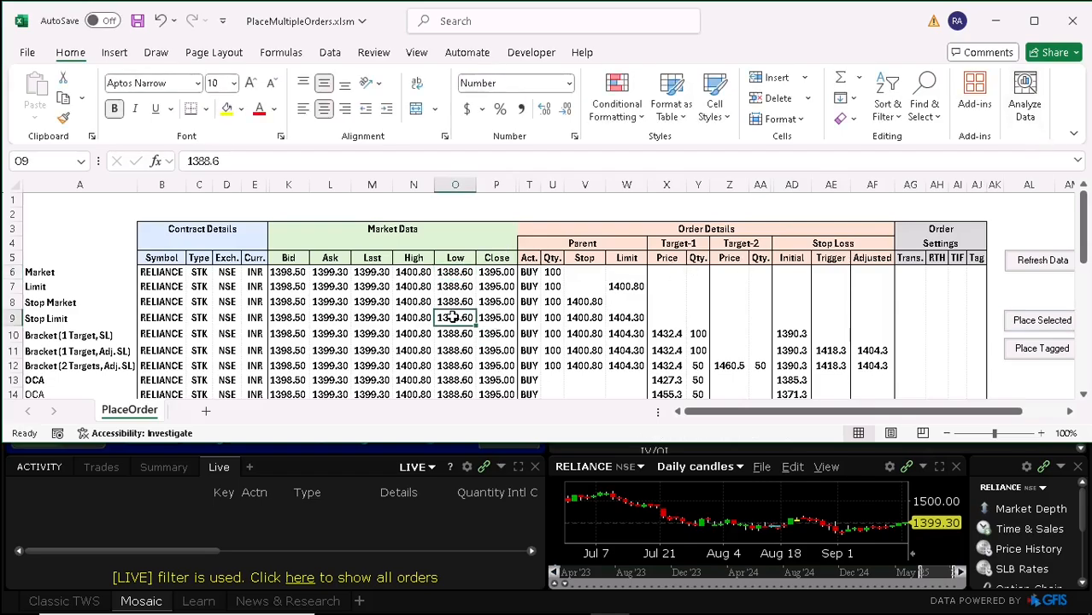
{"action": "left_click", "coordinate": [977, 272]}
{"action": "type", "text": "1"}
{"action": "key", "text": "Return"}
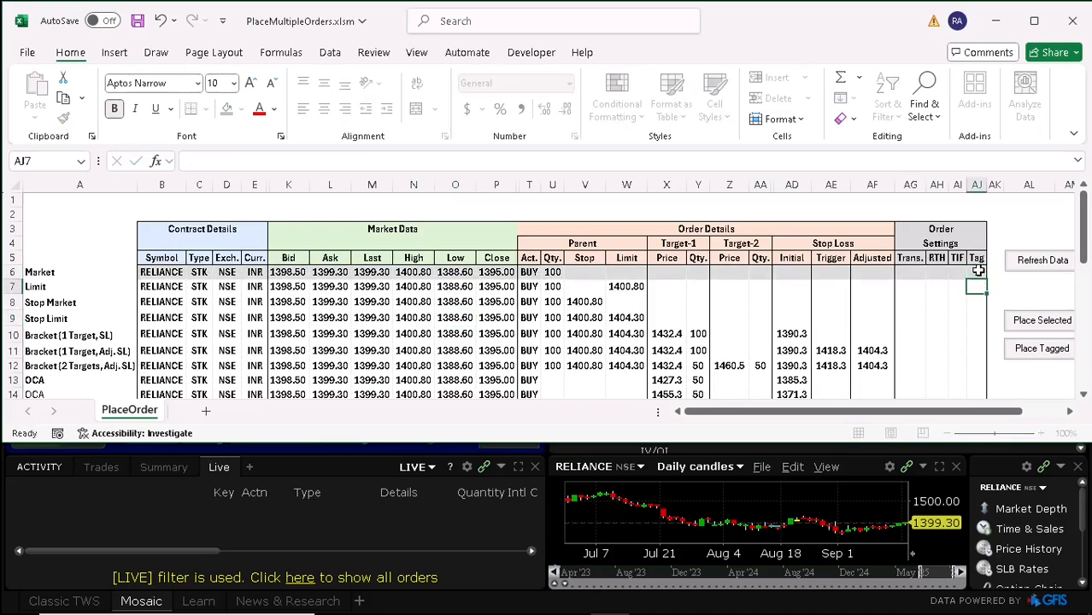
{"action": "left_click", "coordinate": [978, 304]}
{"action": "left_click", "coordinate": [978, 318]}
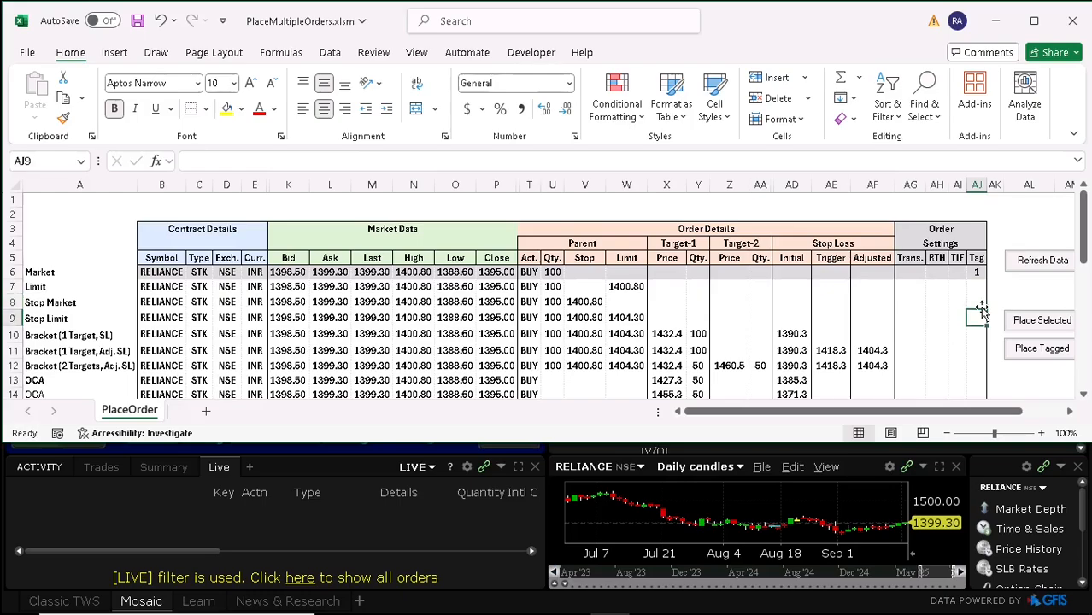
{"action": "type", "text": "1"}
{"action": "key", "text": "Return"}
{"action": "left_click", "coordinate": [1036, 349]}
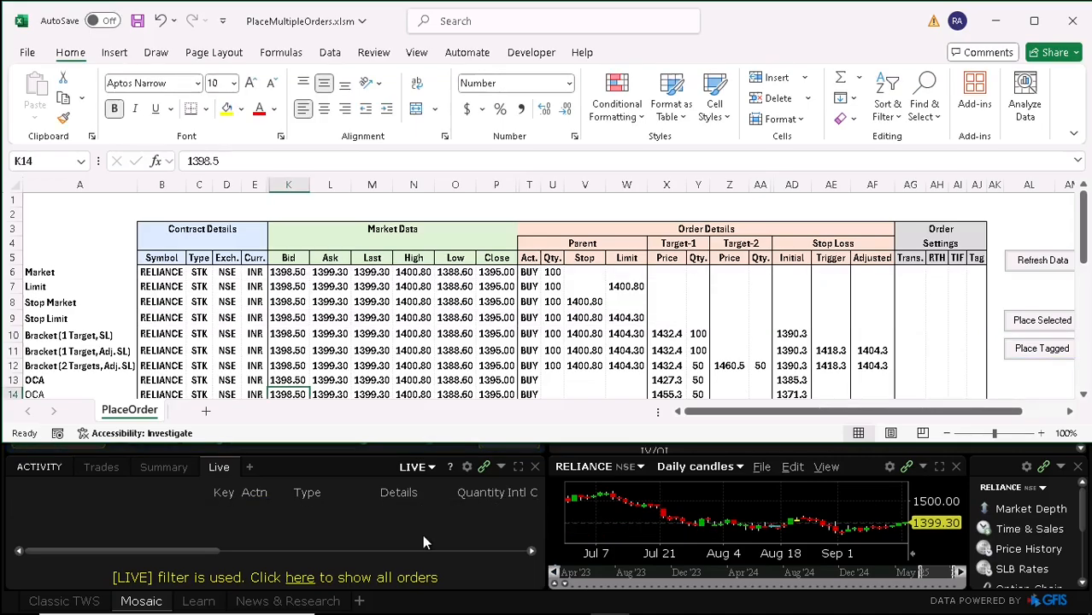
Step: Inspect the stop, Target-1 price, Target-1 quantity and initial stop loss cells of the Bracket (1 Target, SL) row 10
{"action": "key", "text": "Down"}
{"action": "key", "text": "Down"}
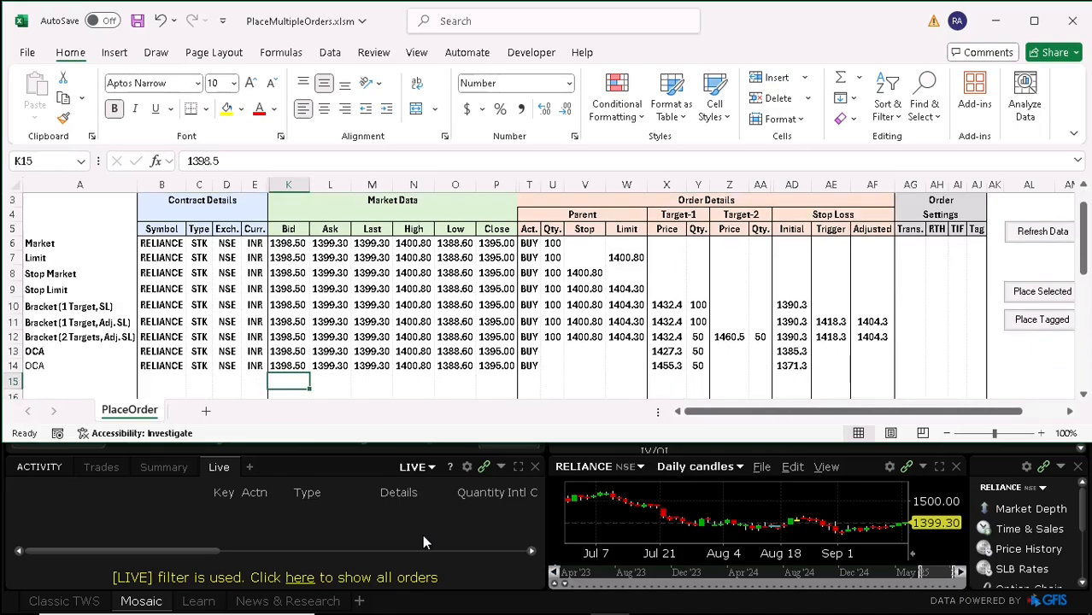
{"action": "left_click", "coordinate": [45, 293]}
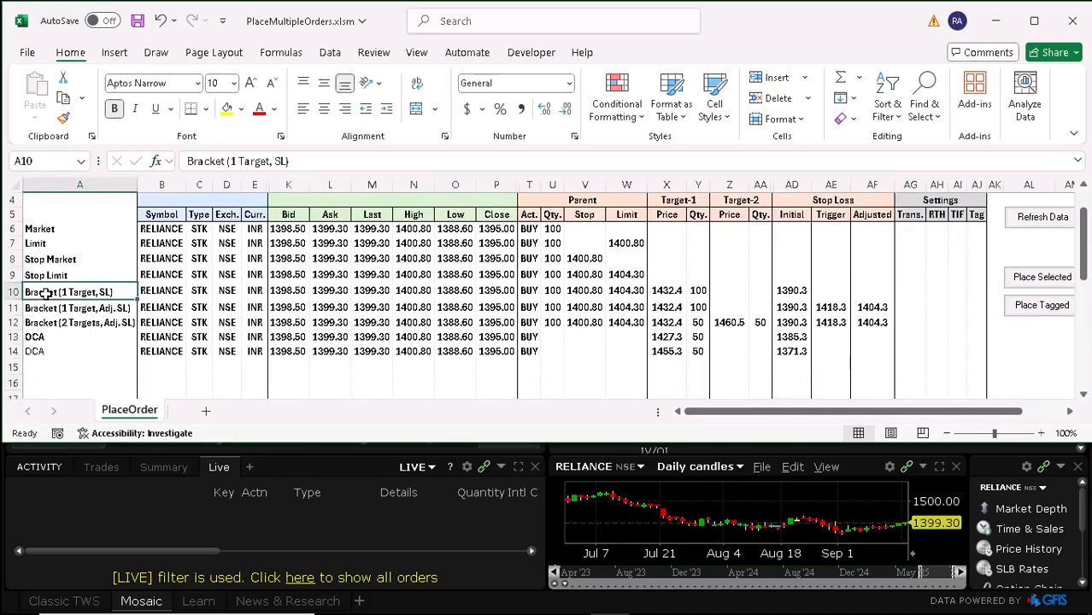
{"action": "left_click", "coordinate": [596, 291]}
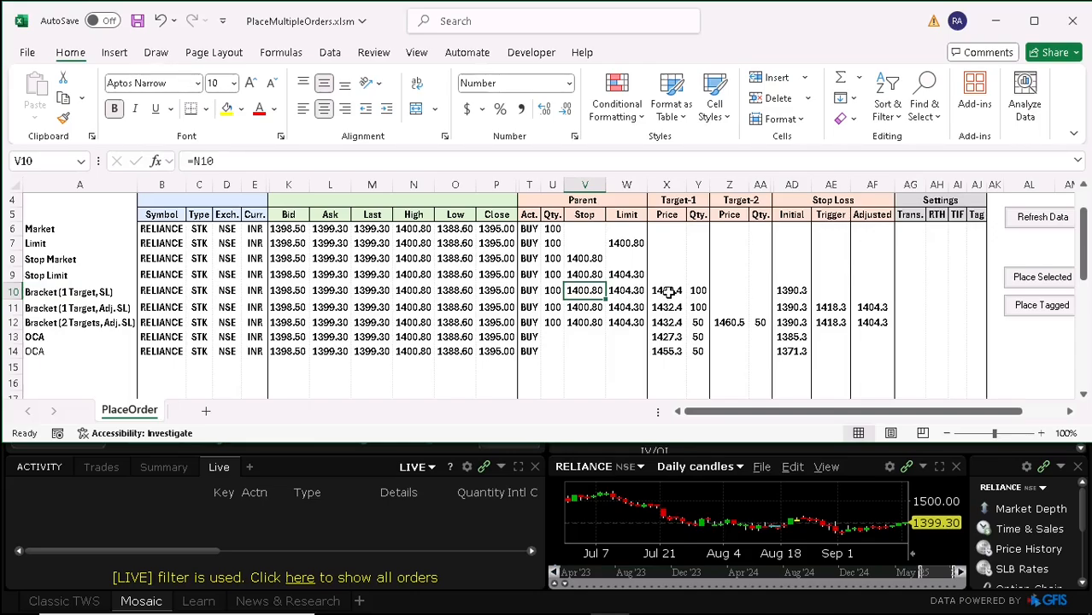
{"action": "left_click", "coordinate": [670, 291]}
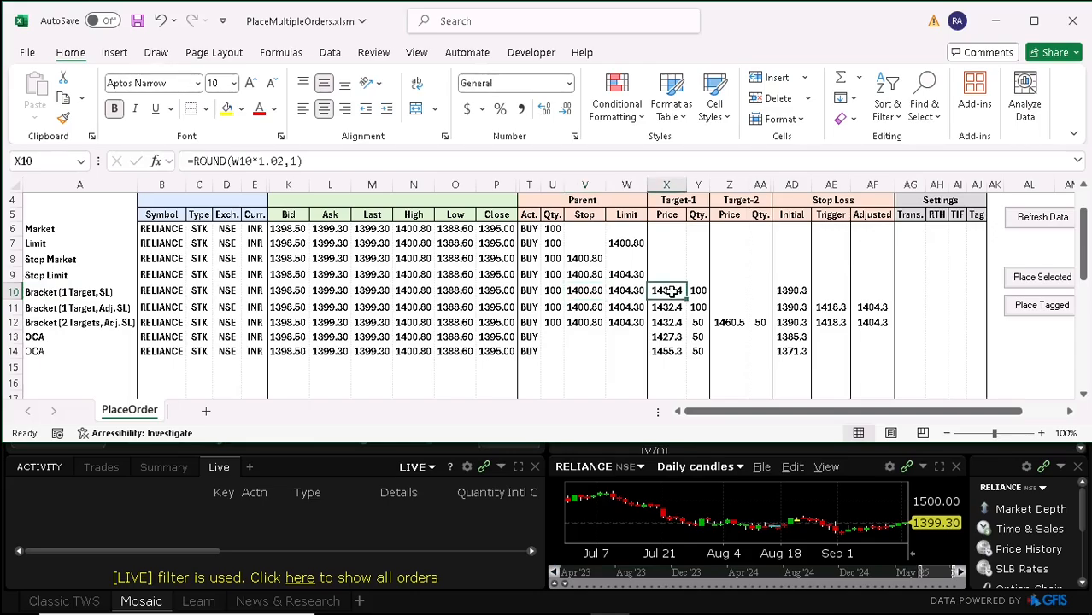
{"action": "double_click", "coordinate": [672, 292]}
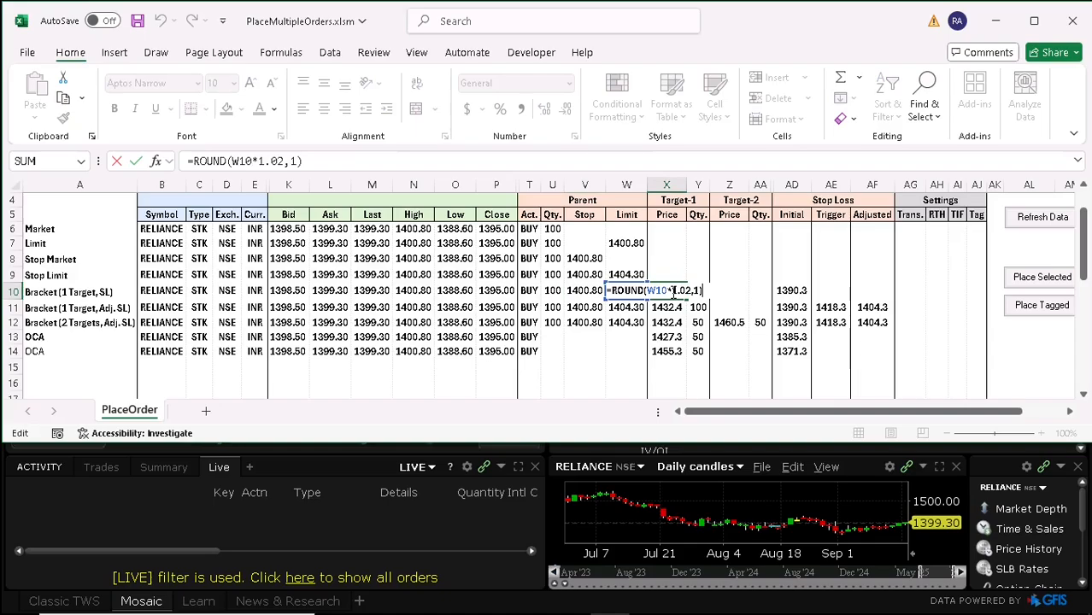
{"action": "key", "text": "Escape"}
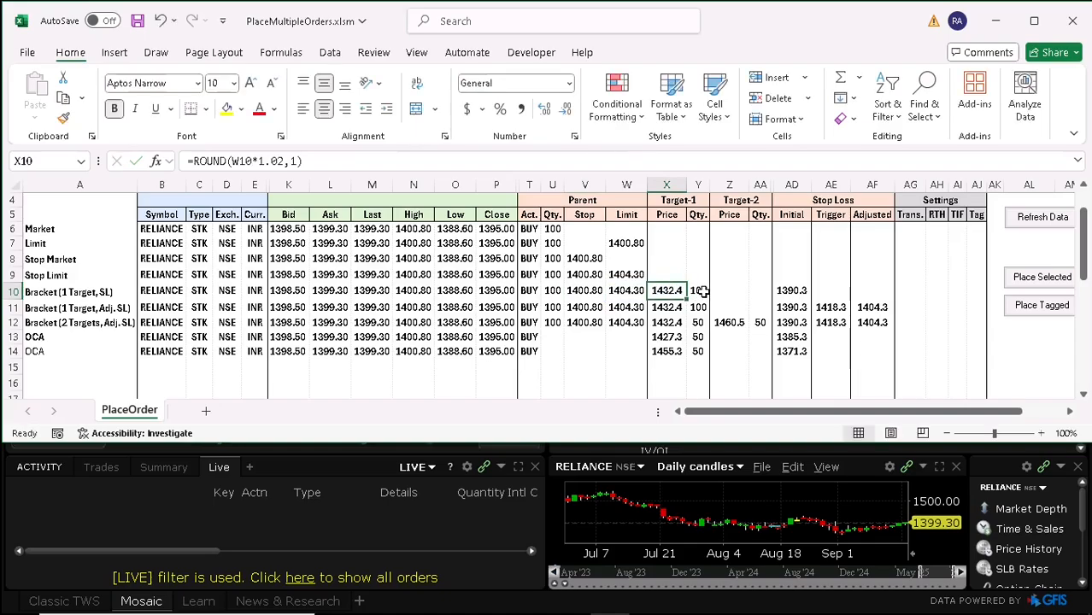
{"action": "left_click", "coordinate": [703, 290]}
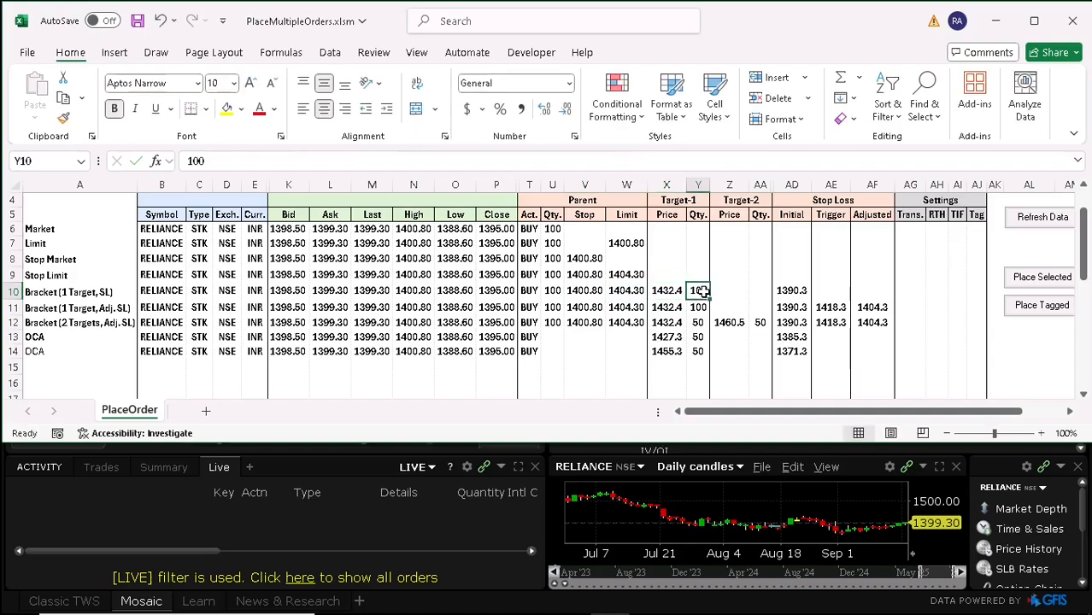
{"action": "left_click", "coordinate": [801, 291]}
{"action": "key", "text": "F2"}
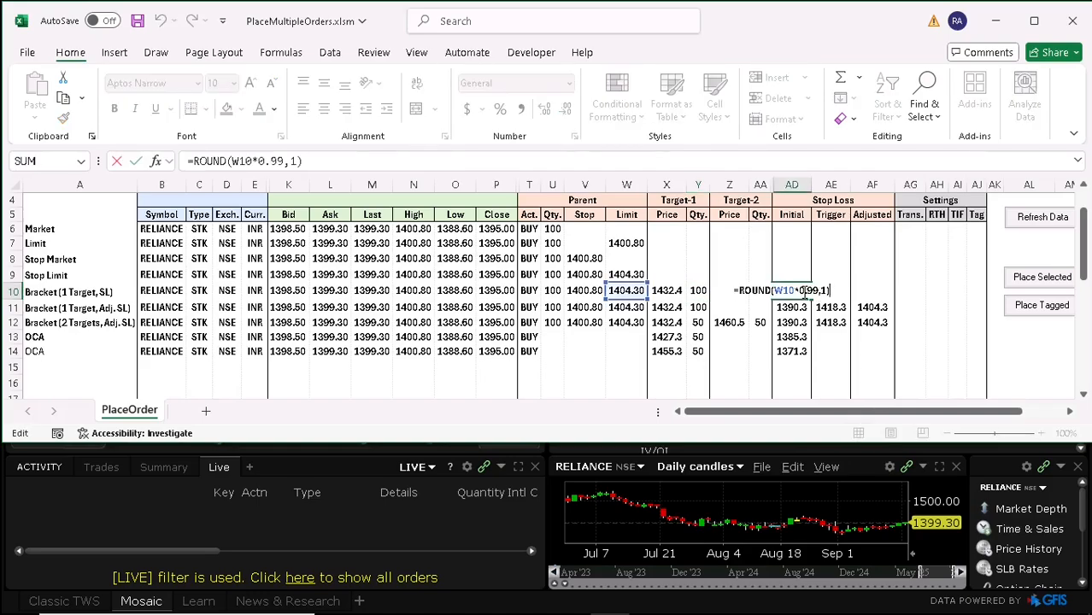
{"action": "key", "text": "Escape"}
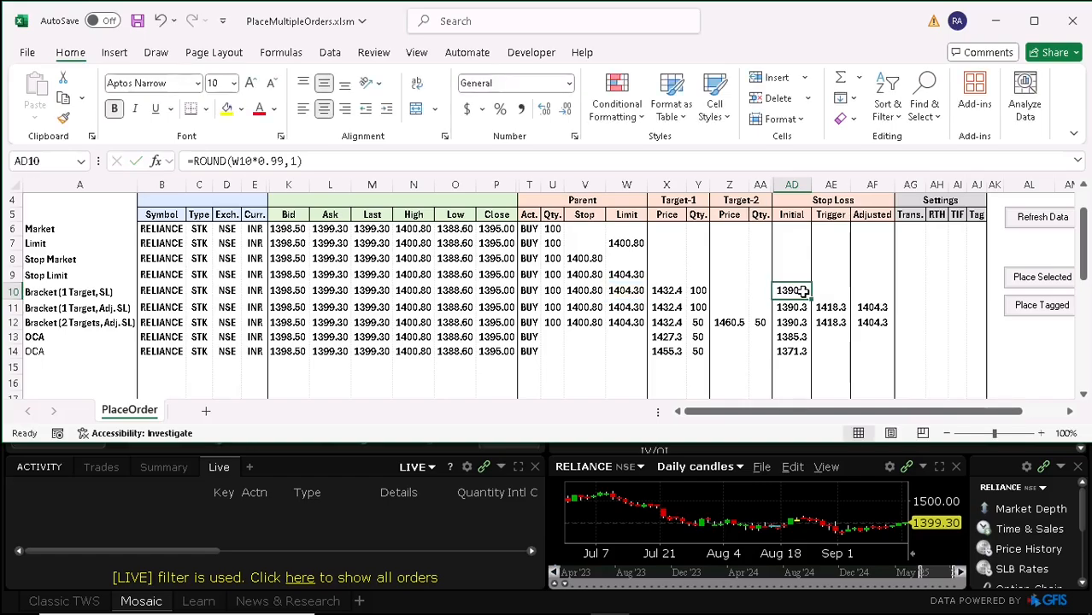
Step: Place the bracket order from row 10, delete it in the Interactive Brokers trading window, and return to the spreadsheet
{"action": "left_click", "coordinate": [586, 291]}
{"action": "left_click", "coordinate": [1059, 276]}
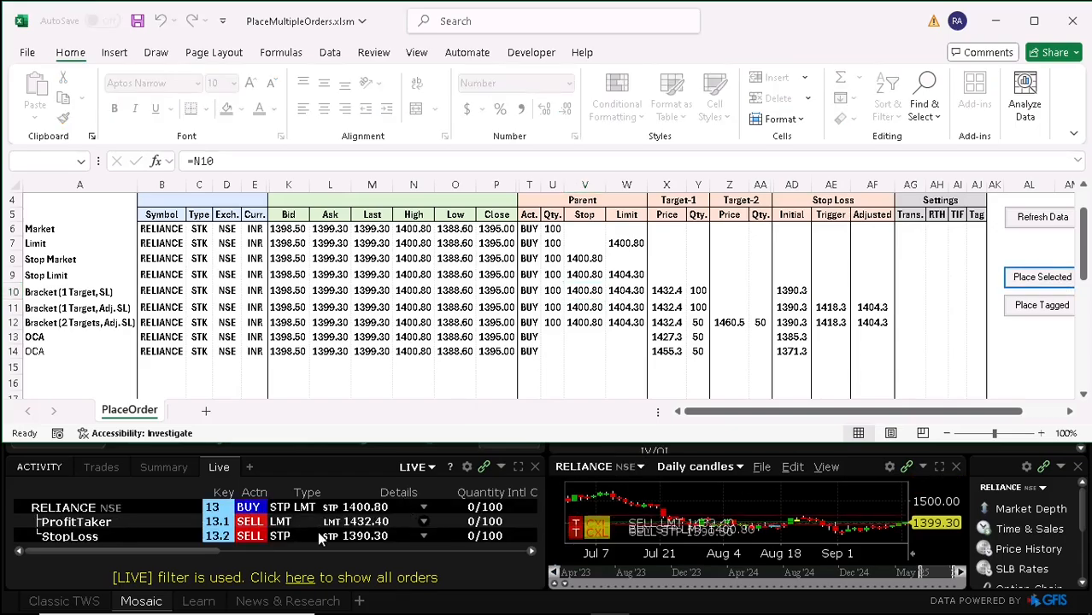
{"action": "left_click", "coordinate": [54, 508]}
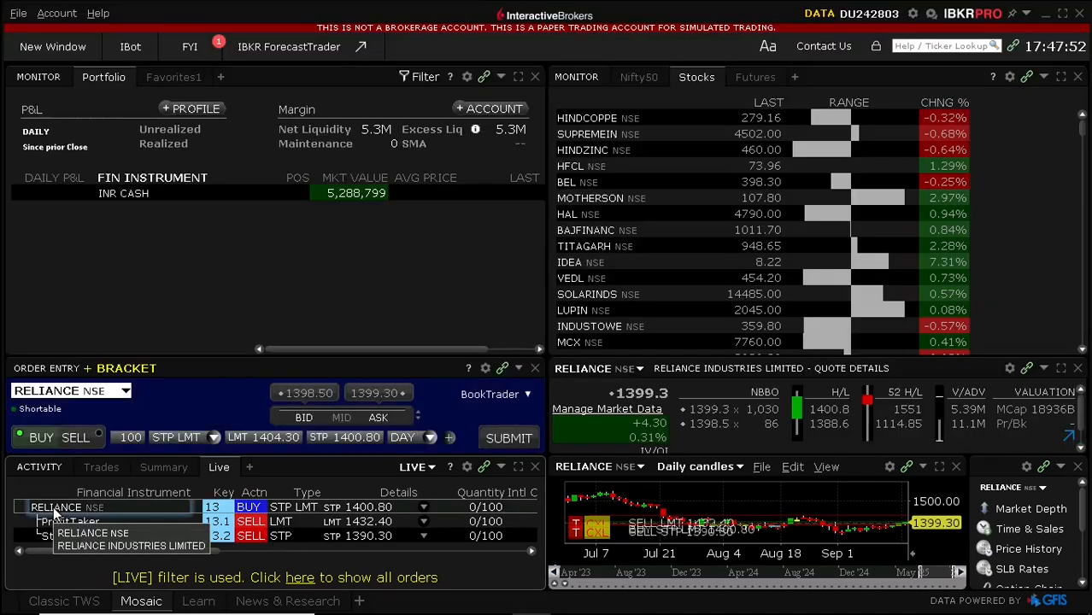
{"action": "key", "text": "alt+Tab"}
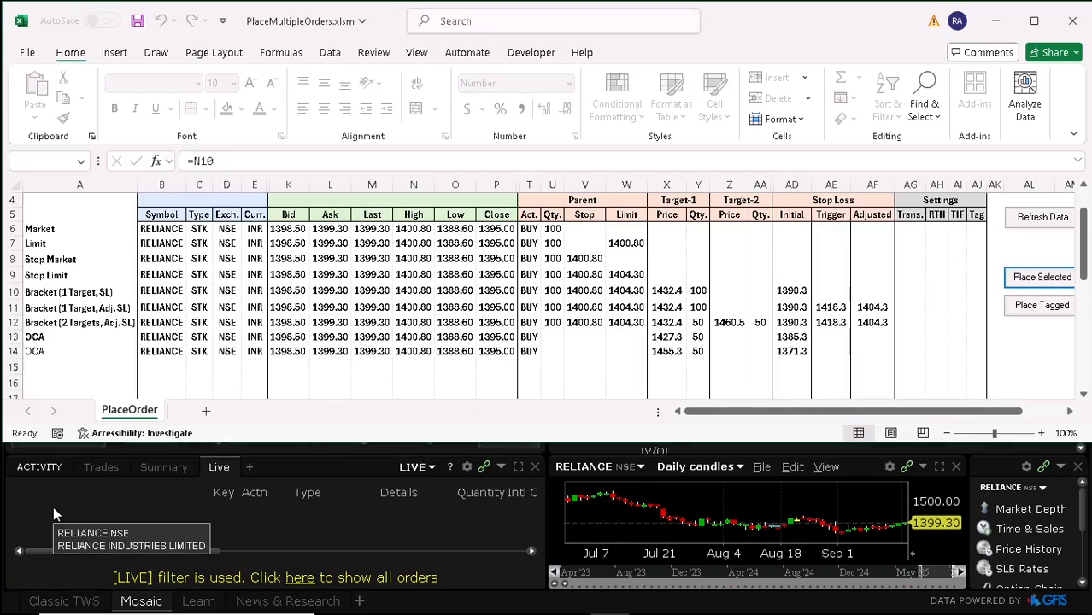
Step: Inspect the stop loss trigger and adjusted price formulas of the Bracket (1 Target, Adj. SL) row 11 and place that order
{"action": "left_click", "coordinate": [53, 307]}
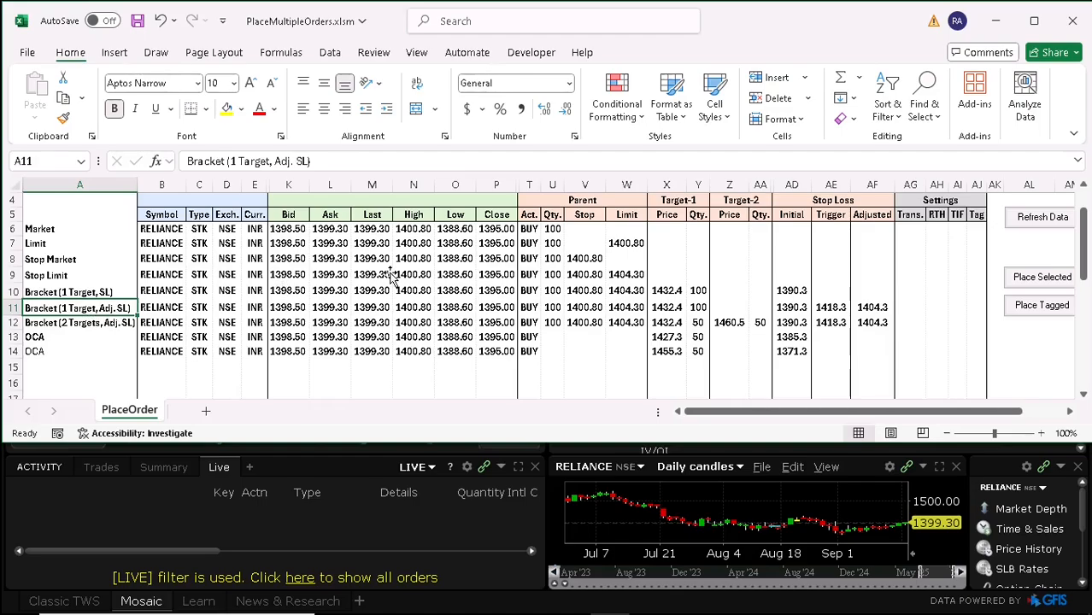
{"action": "left_click", "coordinate": [833, 310]}
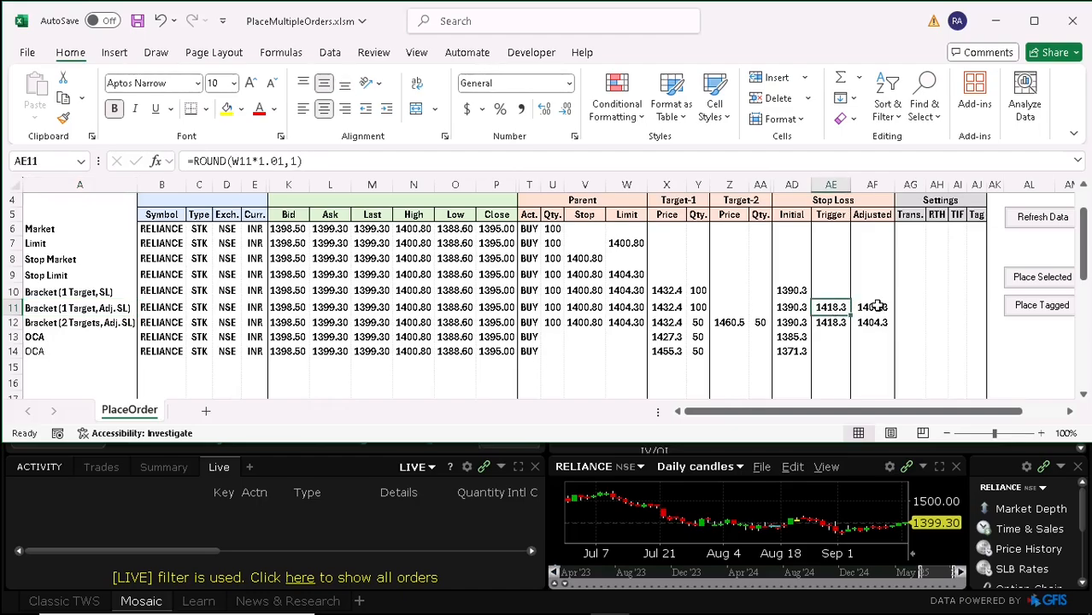
{"action": "double_click", "coordinate": [832, 308]}
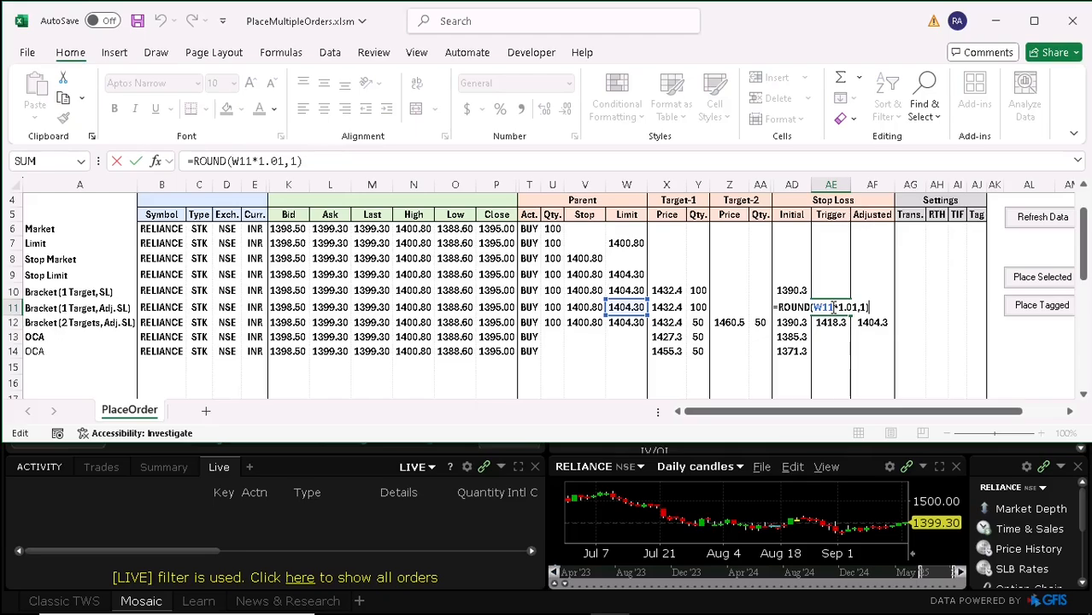
{"action": "key", "text": "Escape"}
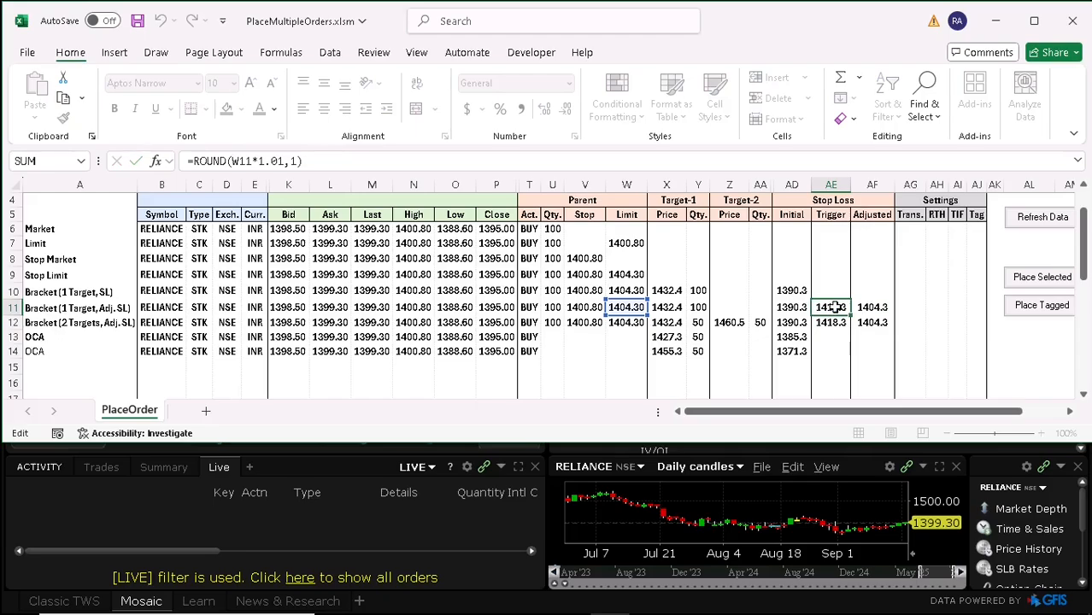
{"action": "left_click", "coordinate": [871, 307]}
{"action": "double_click", "coordinate": [872, 307]}
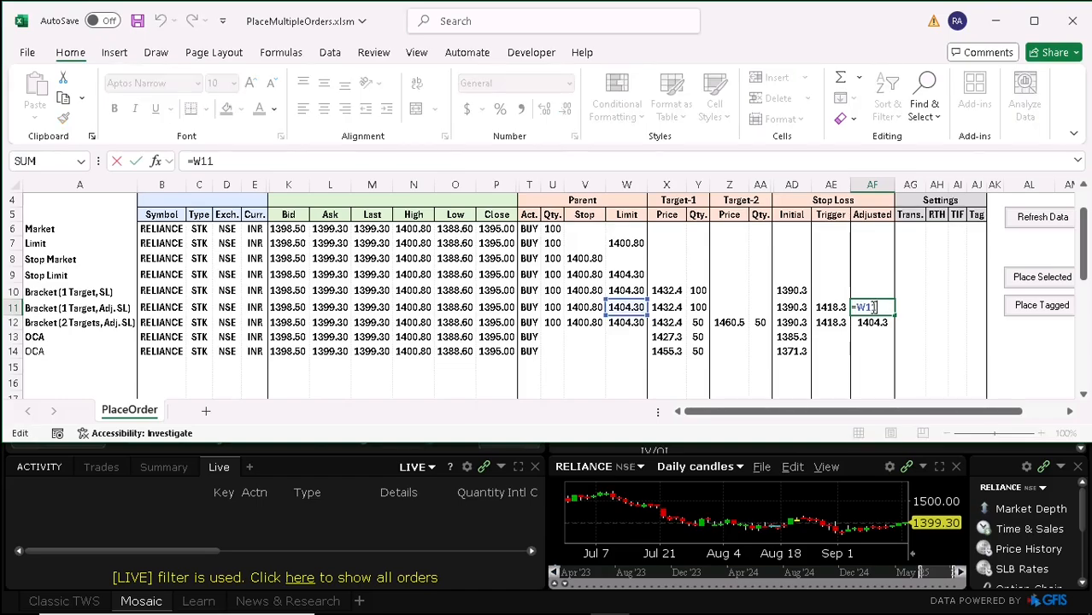
{"action": "key", "text": "Escape"}
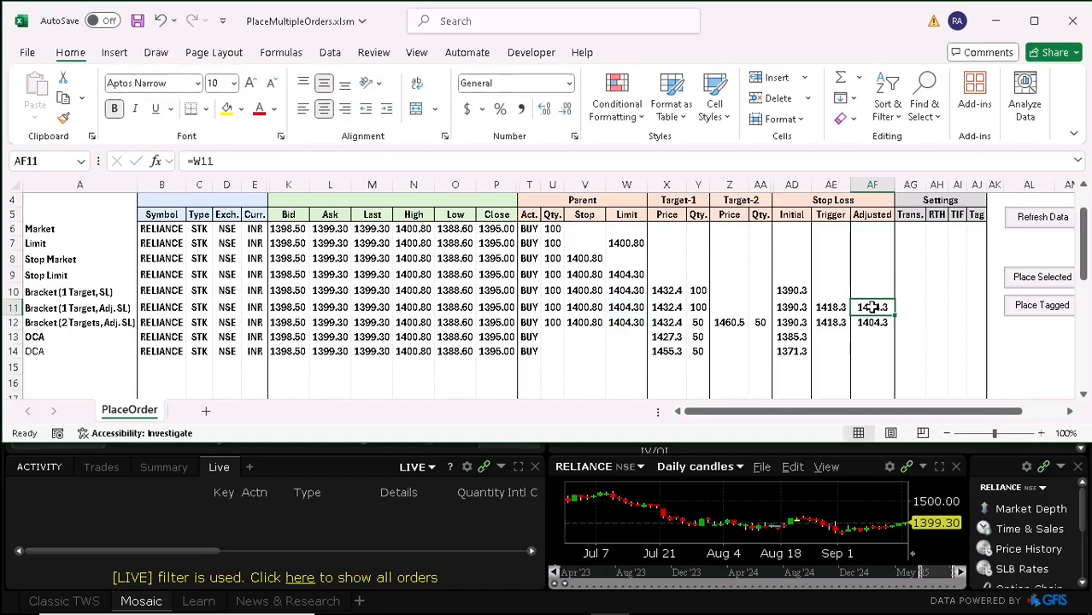
{"action": "left_click", "coordinate": [1025, 277]}
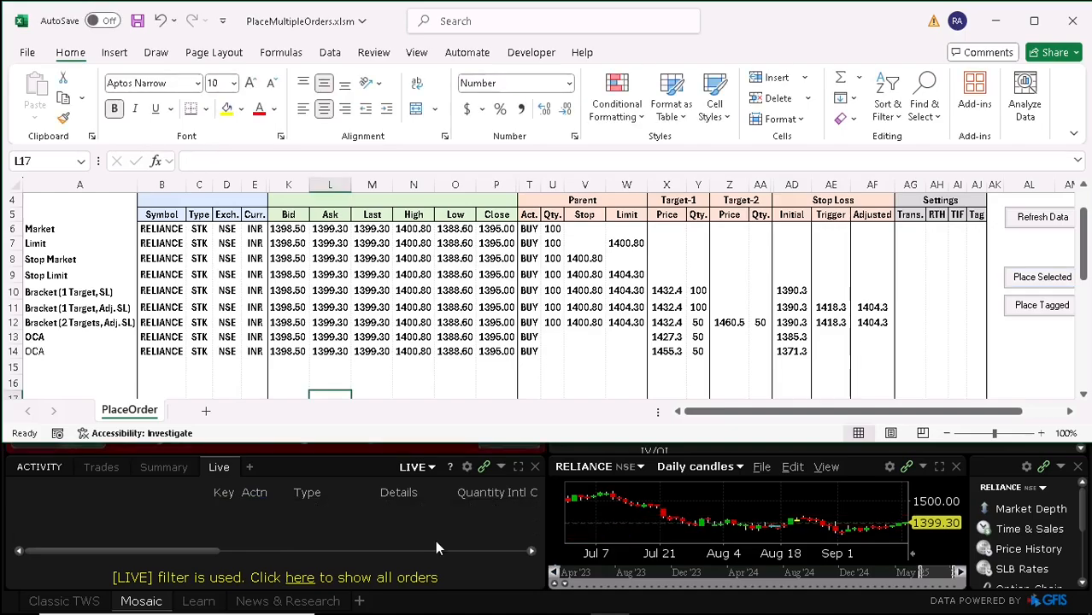
Step: Inspect the Target-1 and Target-2 price formulas and quantities of the Bracket (2 Targets, Adj. SL) row 12
{"action": "key", "text": "Down"}
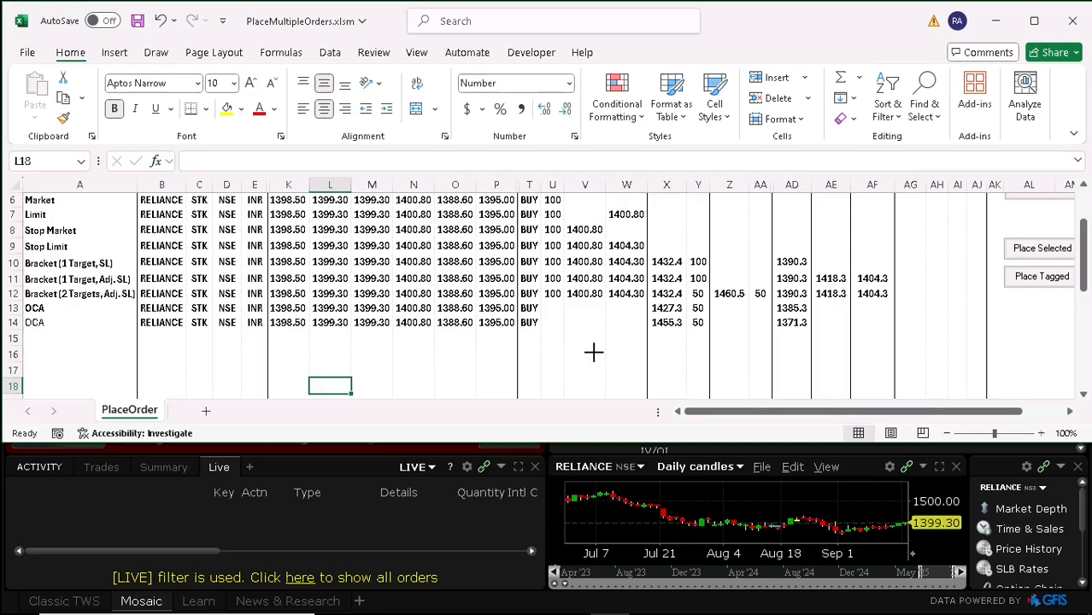
{"action": "left_click", "coordinate": [674, 293]}
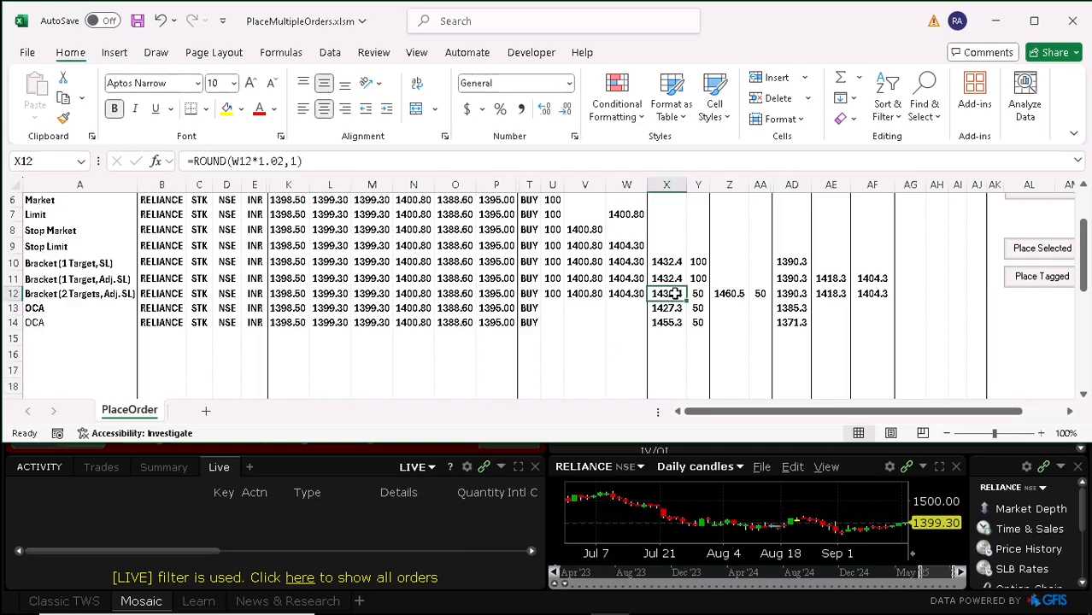
{"action": "double_click", "coordinate": [675, 293]}
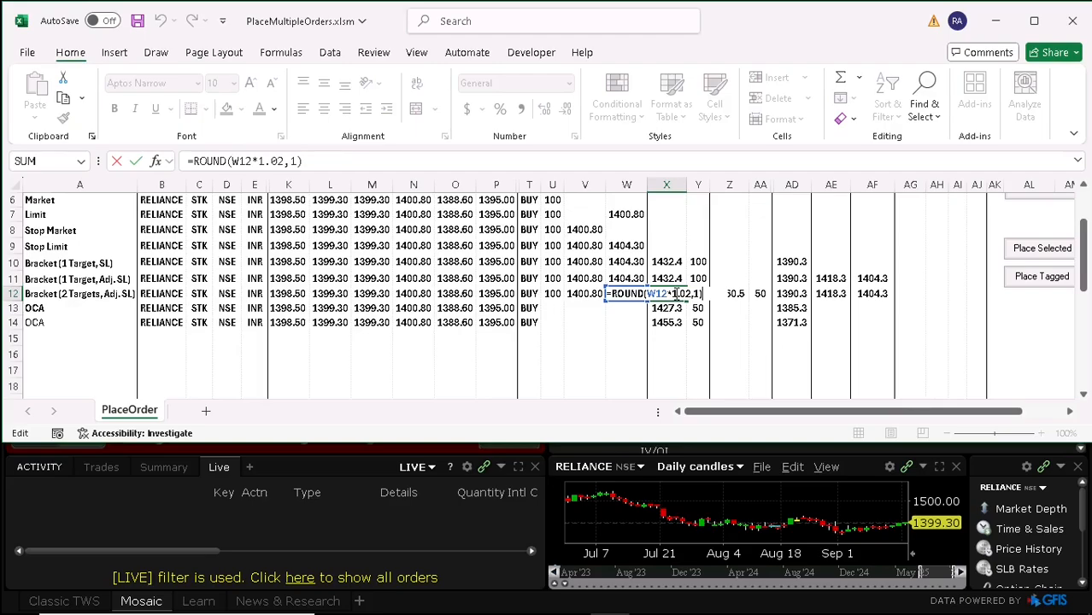
{"action": "key", "text": "Escape"}
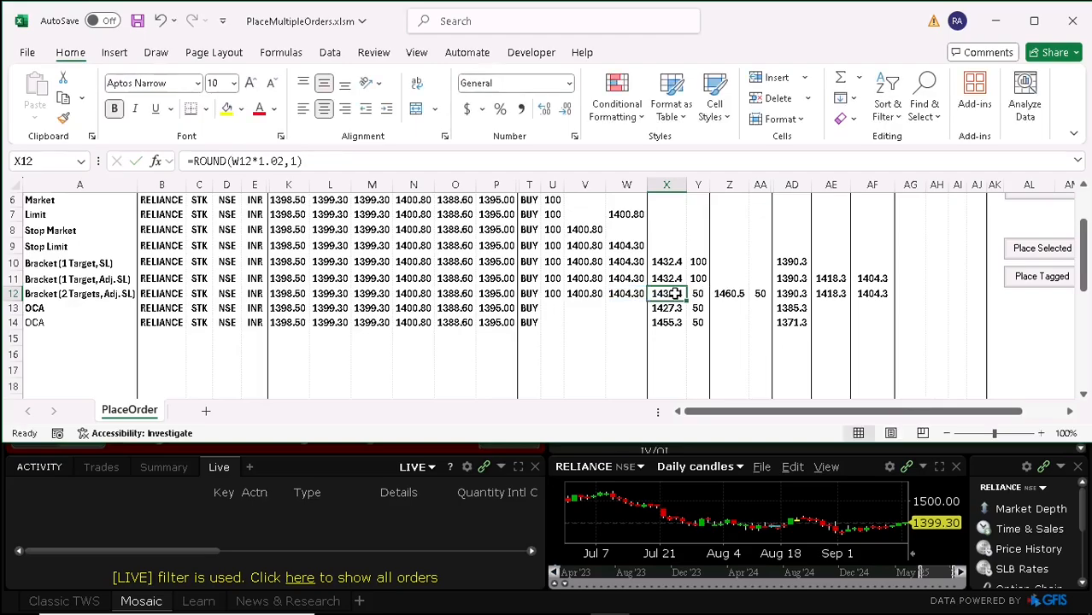
{"action": "left_click", "coordinate": [697, 294]}
{"action": "left_click", "coordinate": [728, 294]}
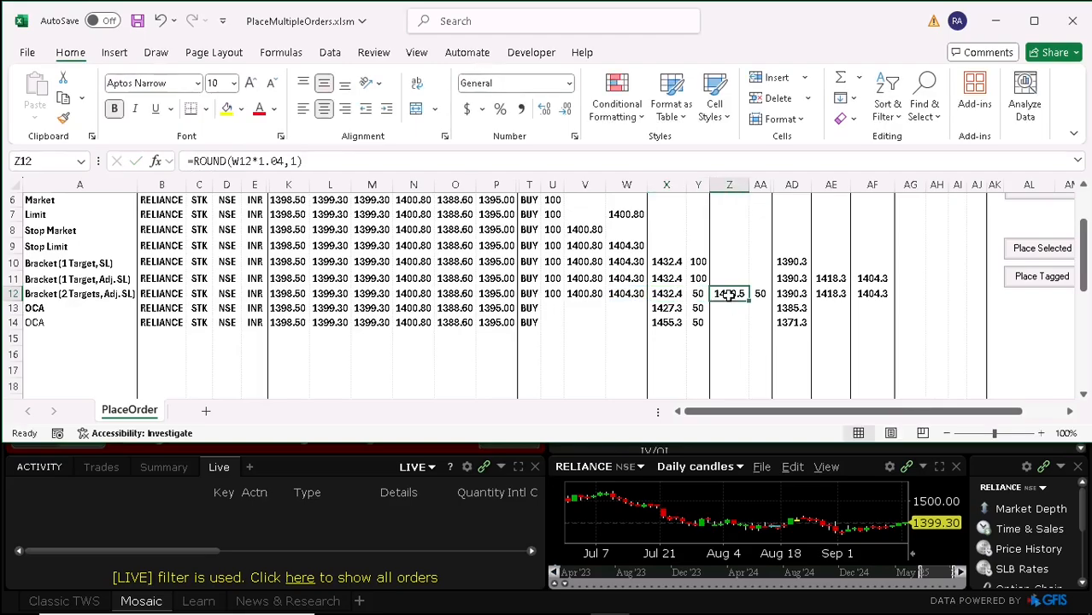
{"action": "double_click", "coordinate": [729, 294]}
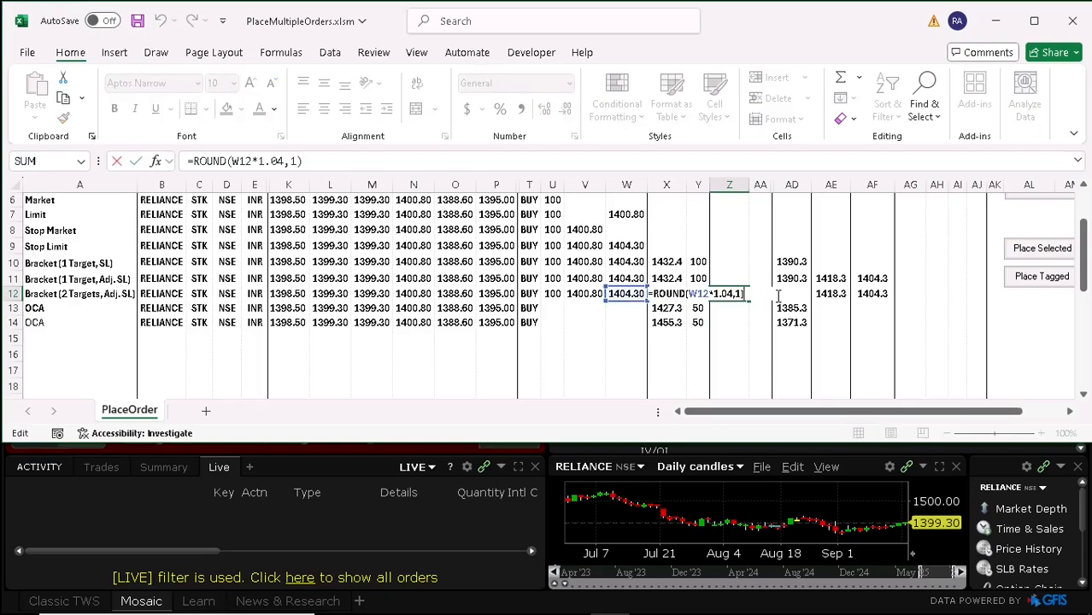
{"action": "key", "text": "Escape"}
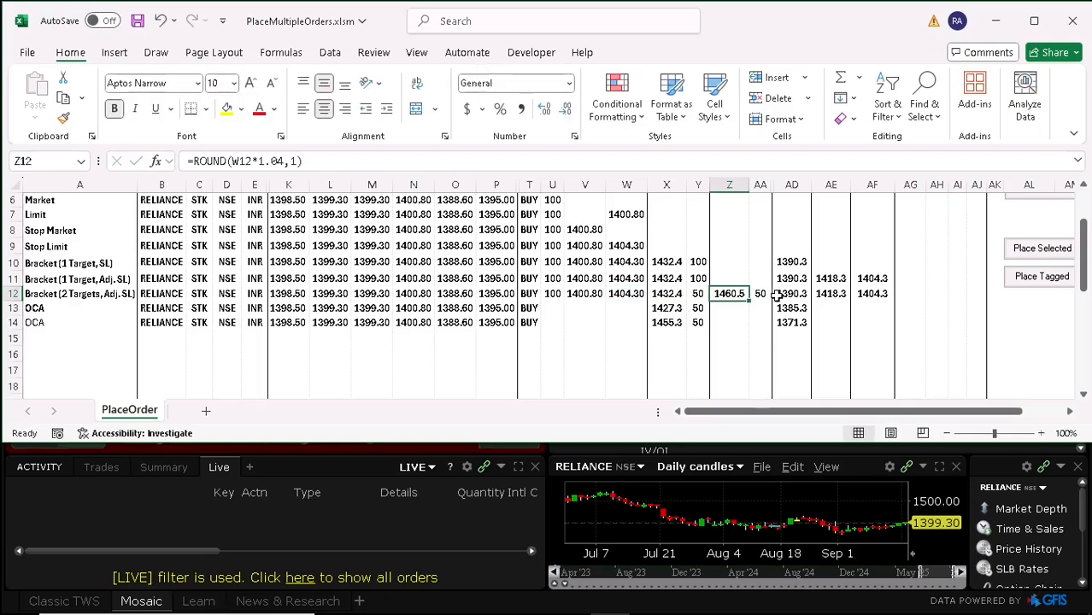
{"action": "key", "text": "Right"}
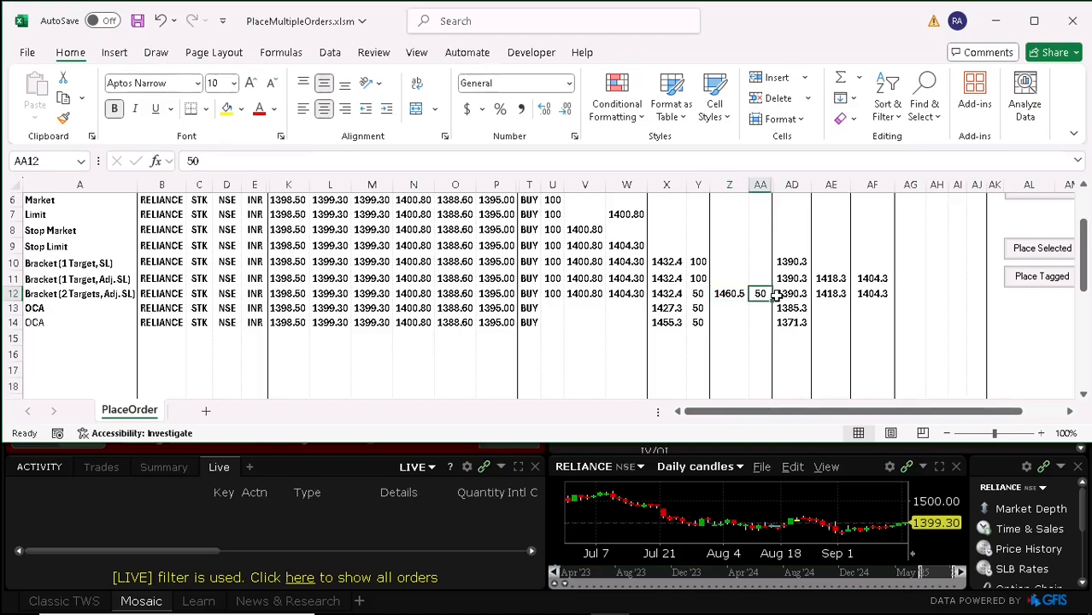
{"action": "key", "text": "F2"}
{"action": "key", "text": "Escape"}
Step: Place the two-target bracket order from row 12 and expand the live orders list in the Interactive Brokers trading window
{"action": "left_click", "coordinate": [804, 294]}
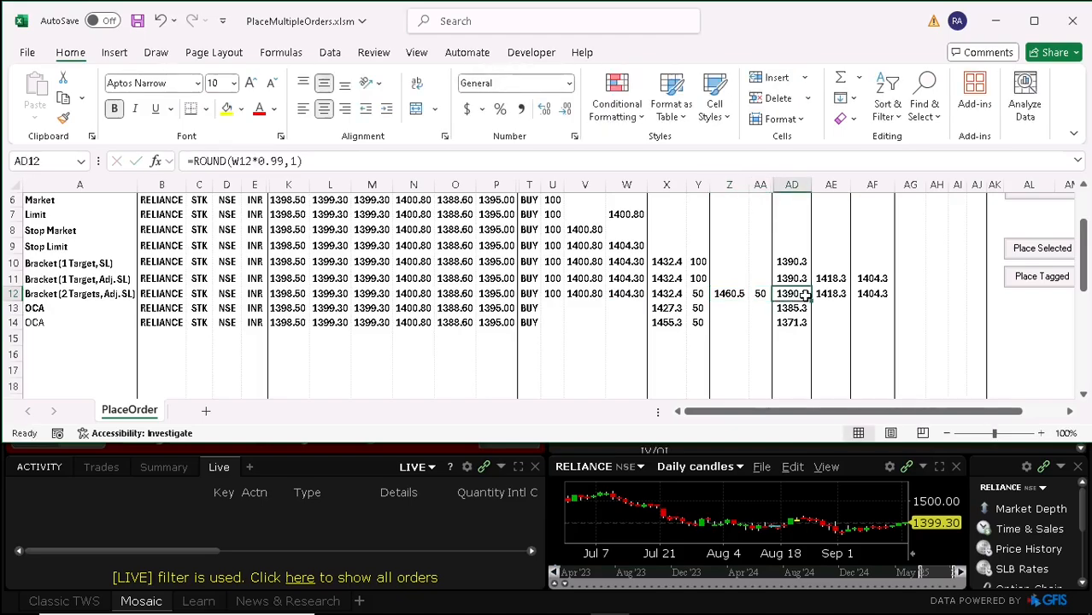
{"action": "left_click", "coordinate": [1042, 248]}
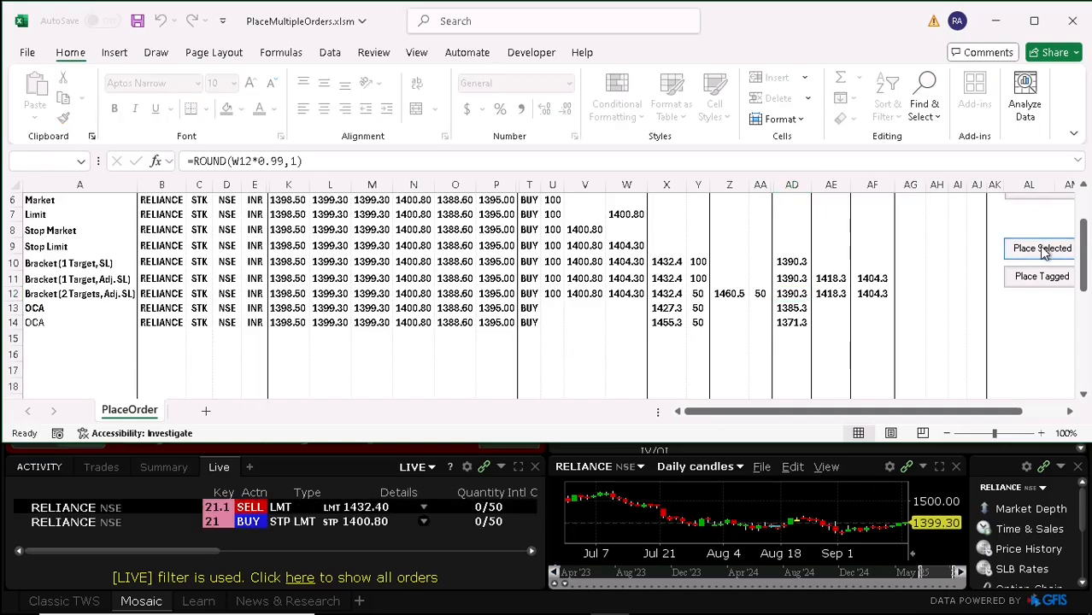
{"action": "left_click", "coordinate": [518, 468]}
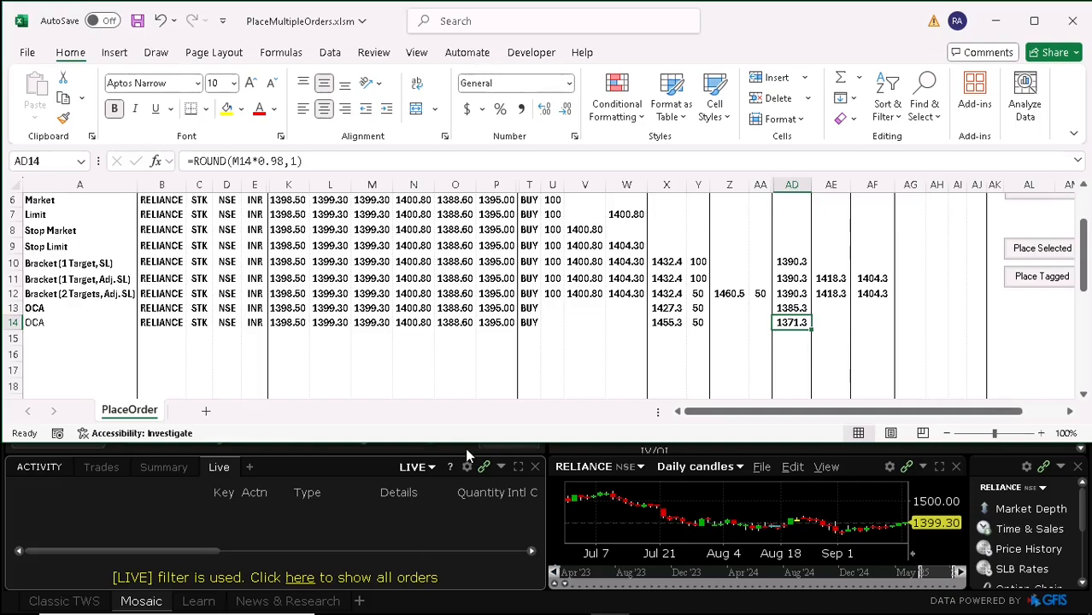
Step: Check the actions of both OCA rows and inspect the target price formula, quantity and stop loss formula in row 13
{"action": "left_click", "coordinate": [530, 308]}
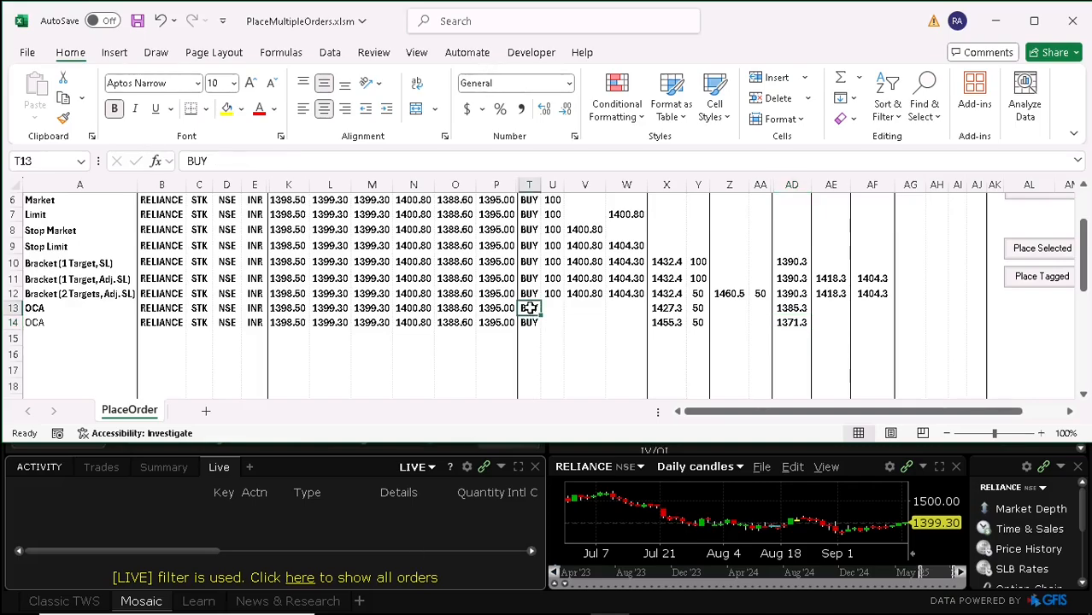
{"action": "key", "text": "Down"}
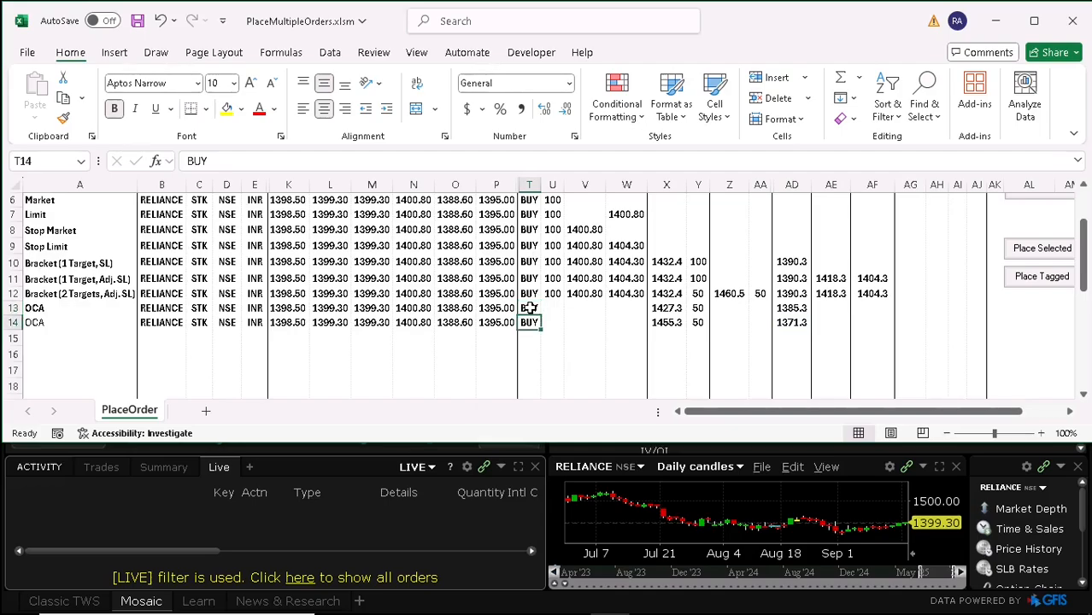
{"action": "left_click", "coordinate": [671, 310]}
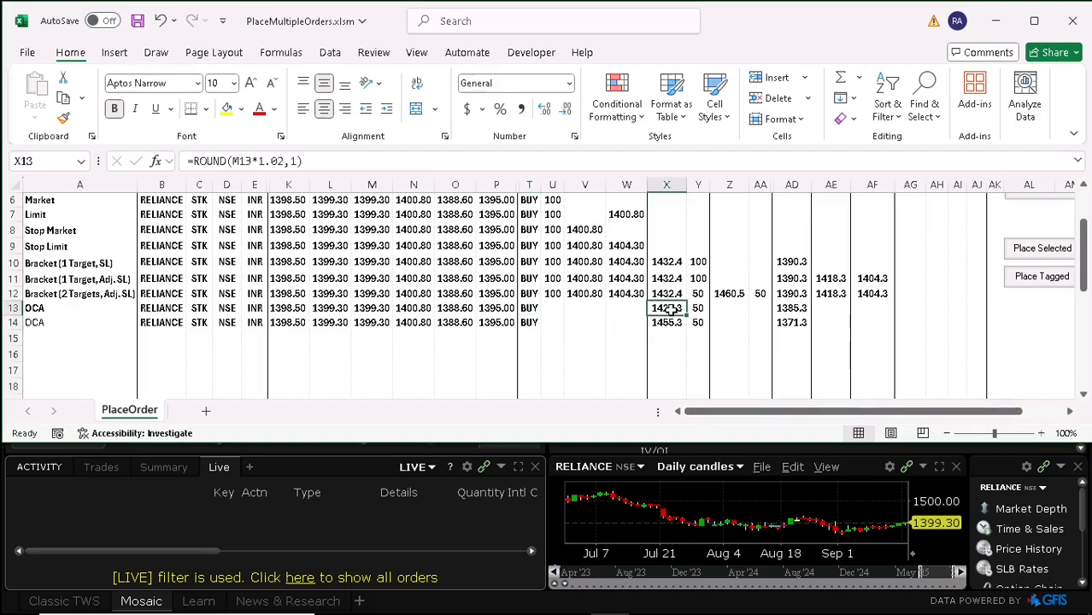
{"action": "double_click", "coordinate": [669, 310]}
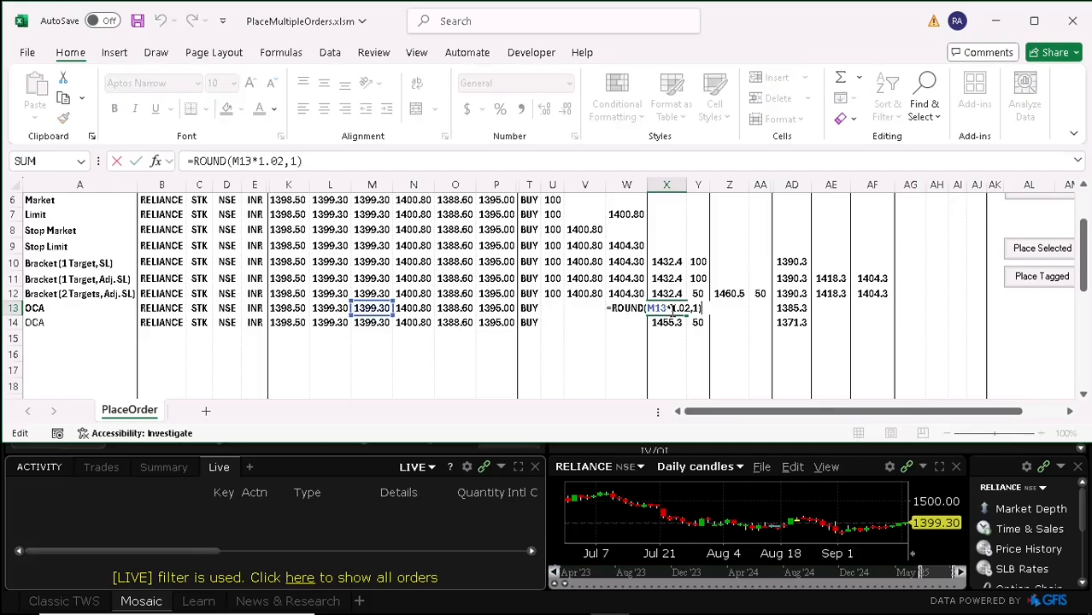
{"action": "key", "text": "Escape"}
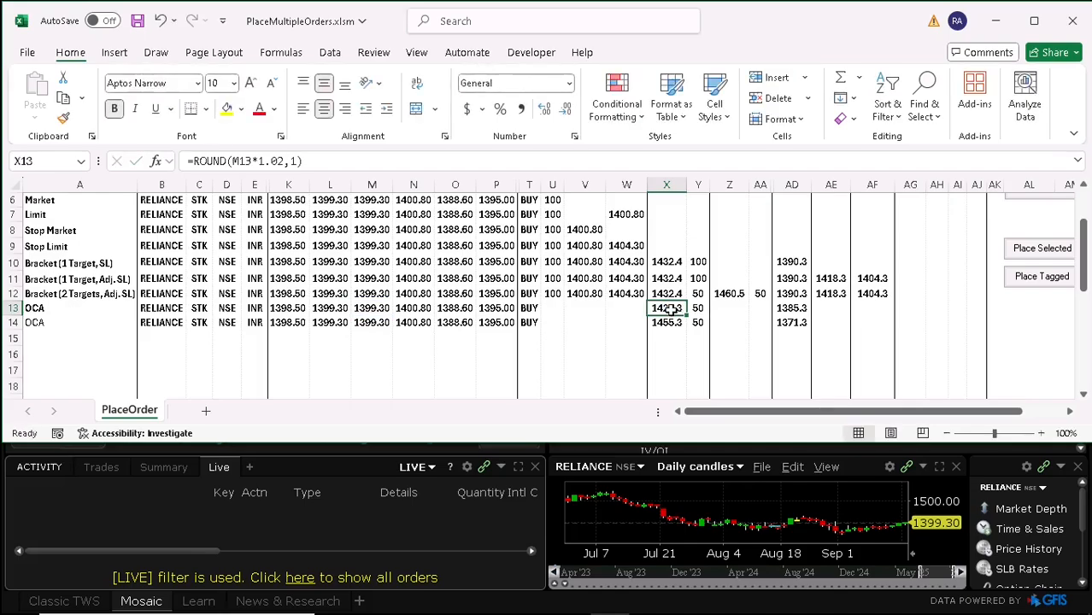
{"action": "key", "text": "Right"}
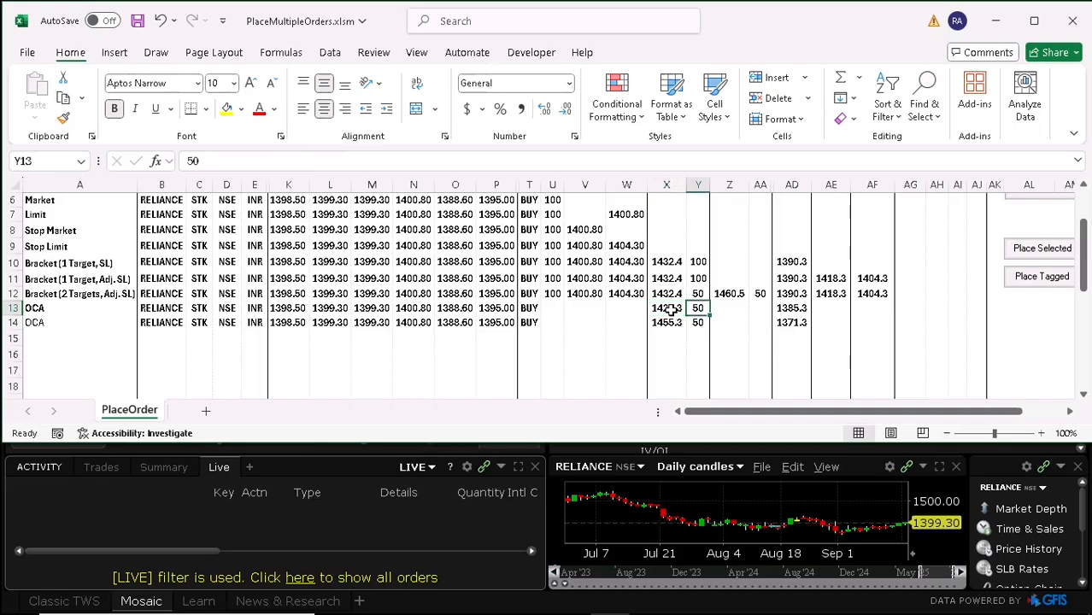
{"action": "left_click", "coordinate": [777, 312]}
{"action": "double_click", "coordinate": [777, 313]}
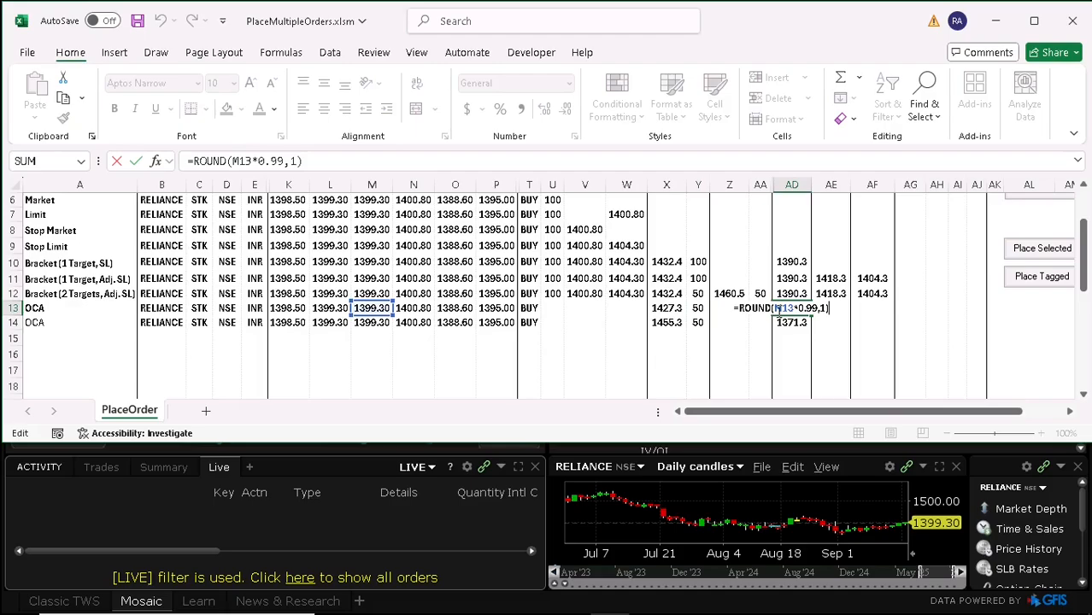
{"action": "key", "text": "Escape"}
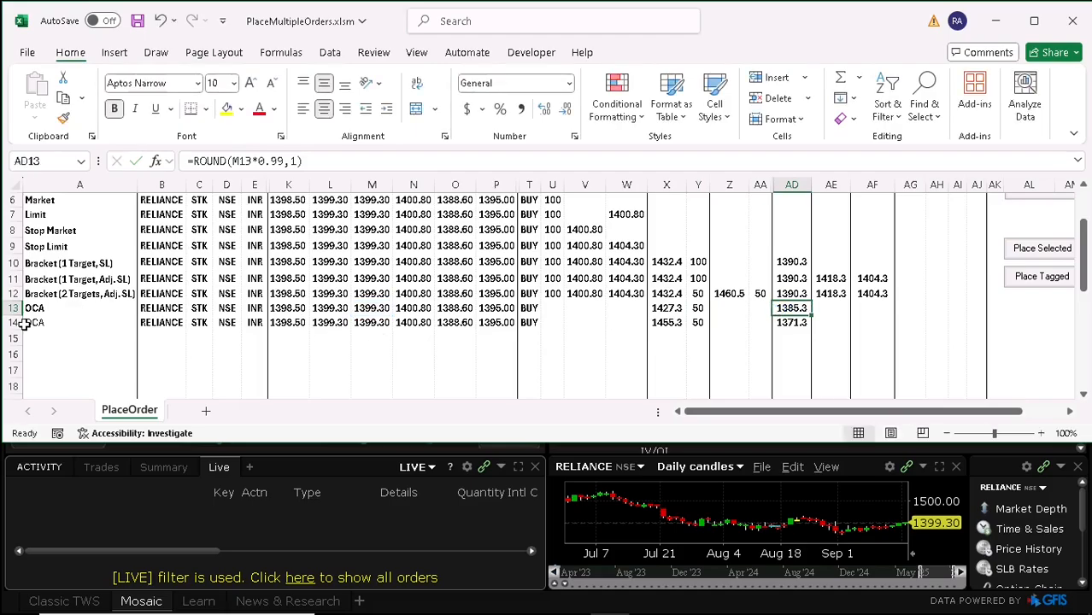
Step: Inspect the target price formula, quantity and stop loss formula of the second OCA order in row 14
{"action": "double_click", "coordinate": [664, 324]}
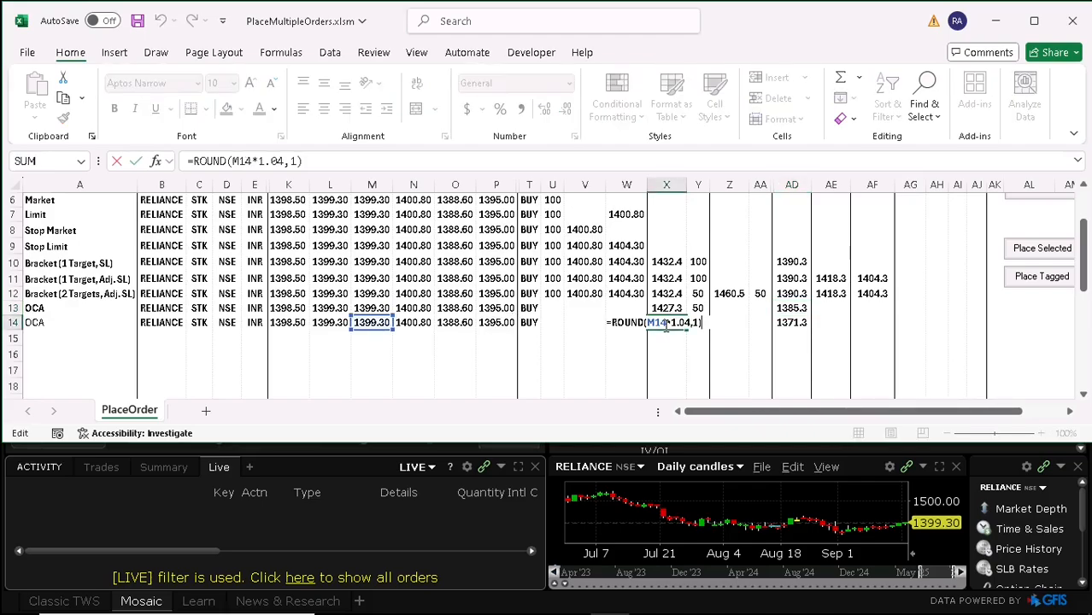
{"action": "key", "text": "Escape"}
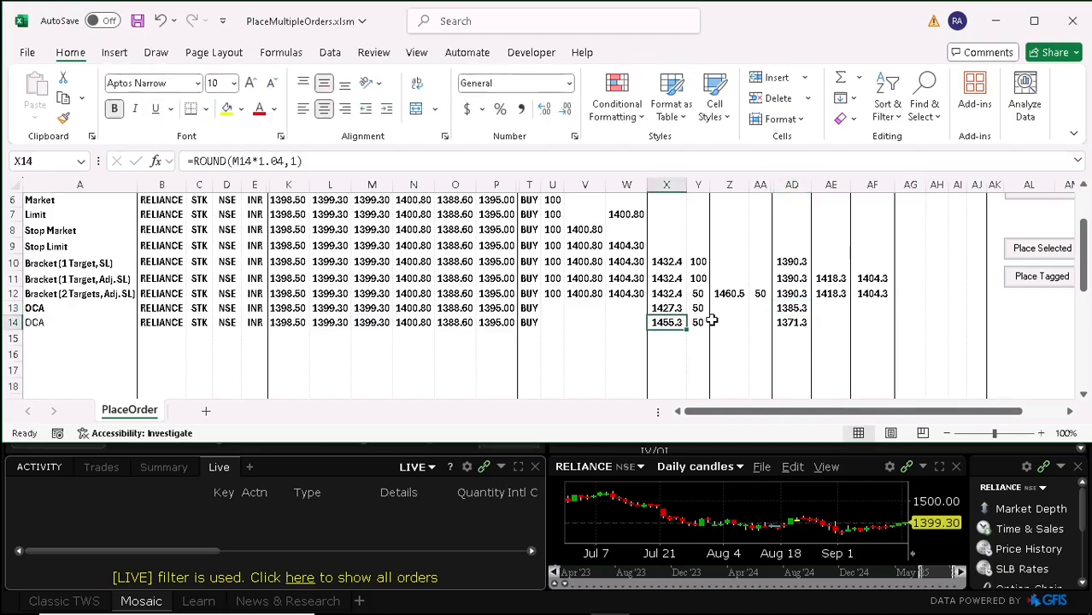
{"action": "left_click", "coordinate": [698, 322]}
{"action": "type", "text": "50"}
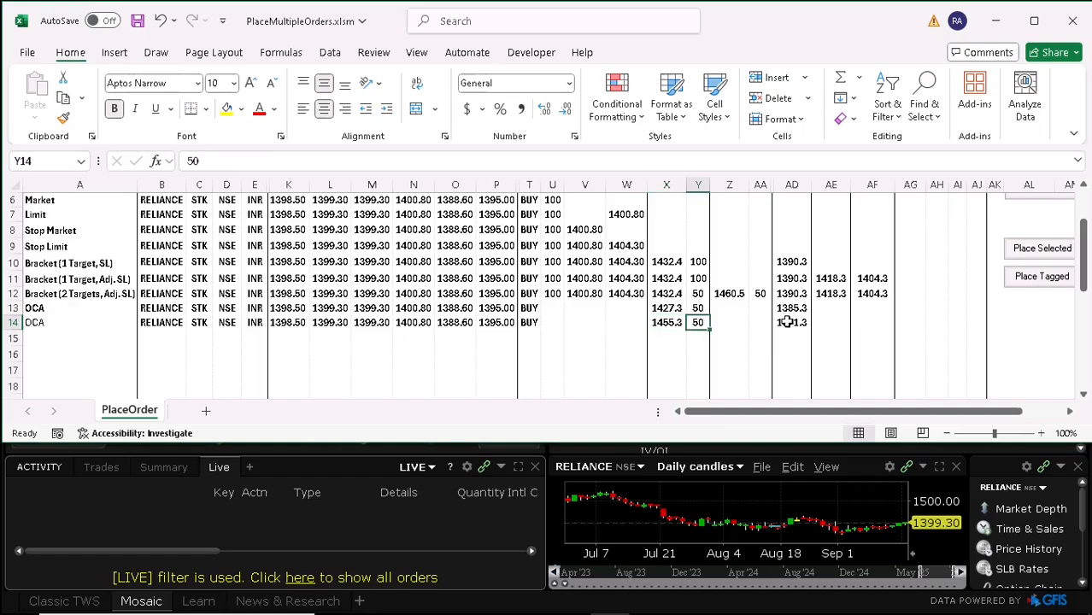
{"action": "left_click", "coordinate": [787, 322]}
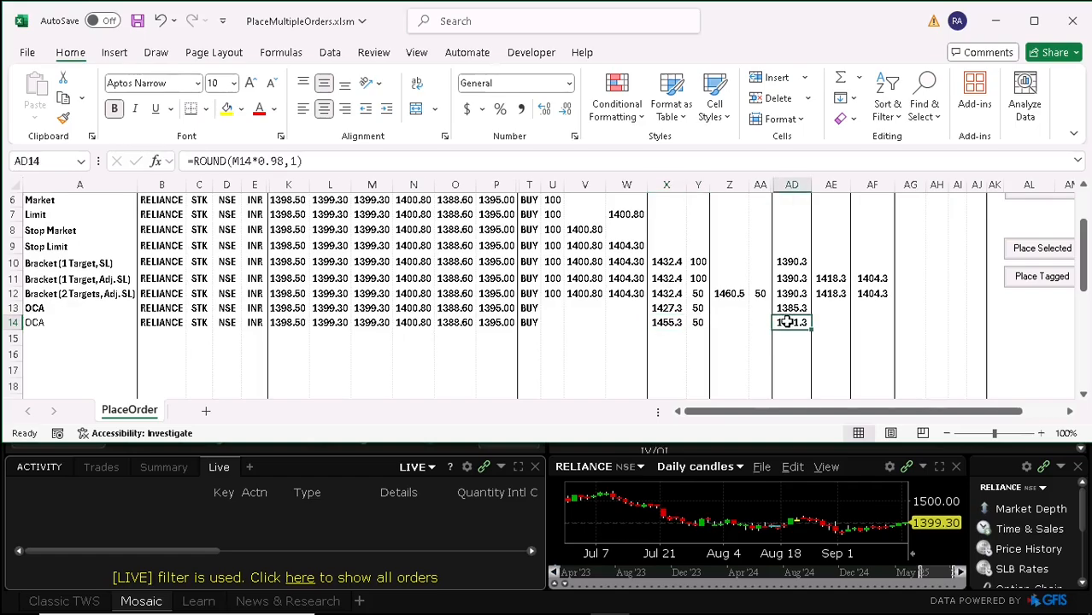
{"action": "double_click", "coordinate": [787, 322]}
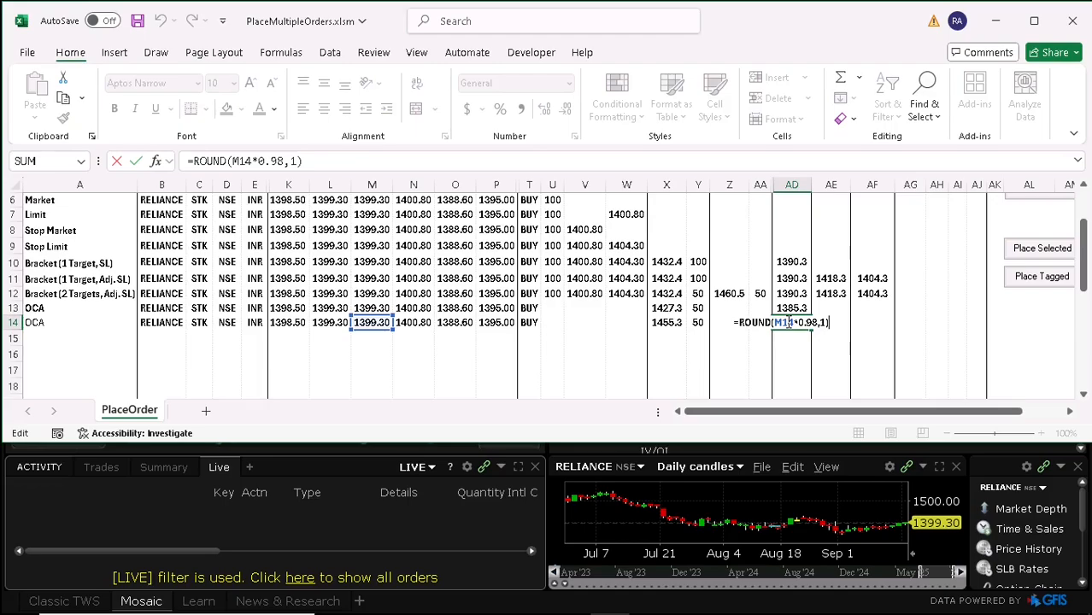
{"action": "key", "text": "Escape"}
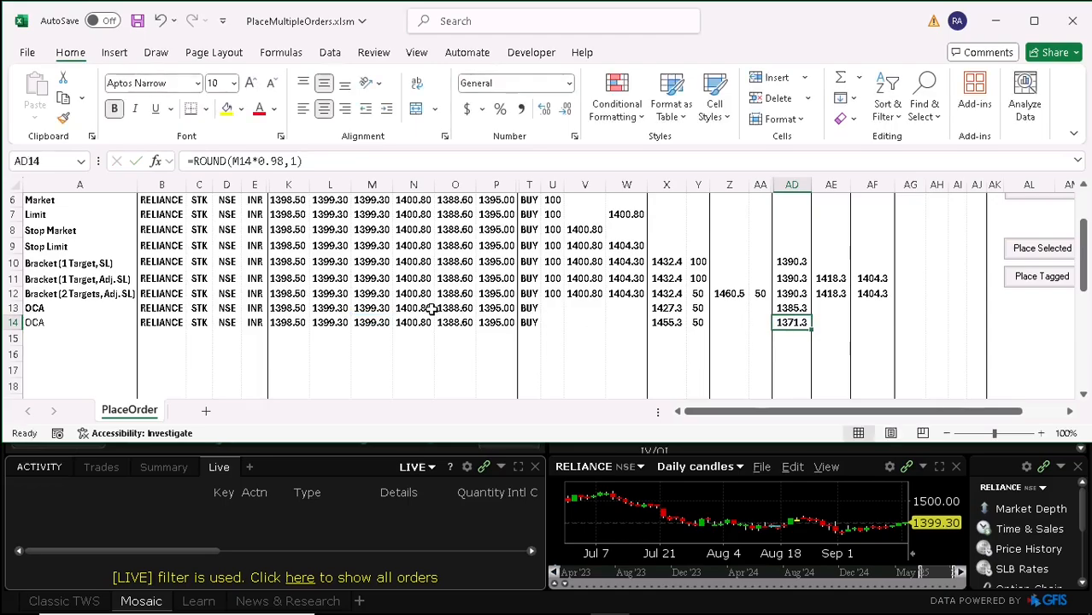
Step: Place the OCA orders from rows 13 and 14 together and expand the live orders list in the Interactive Brokers trading window
{"action": "left_click_drag", "start_coordinate": [433, 312], "coordinate": [454, 322]}
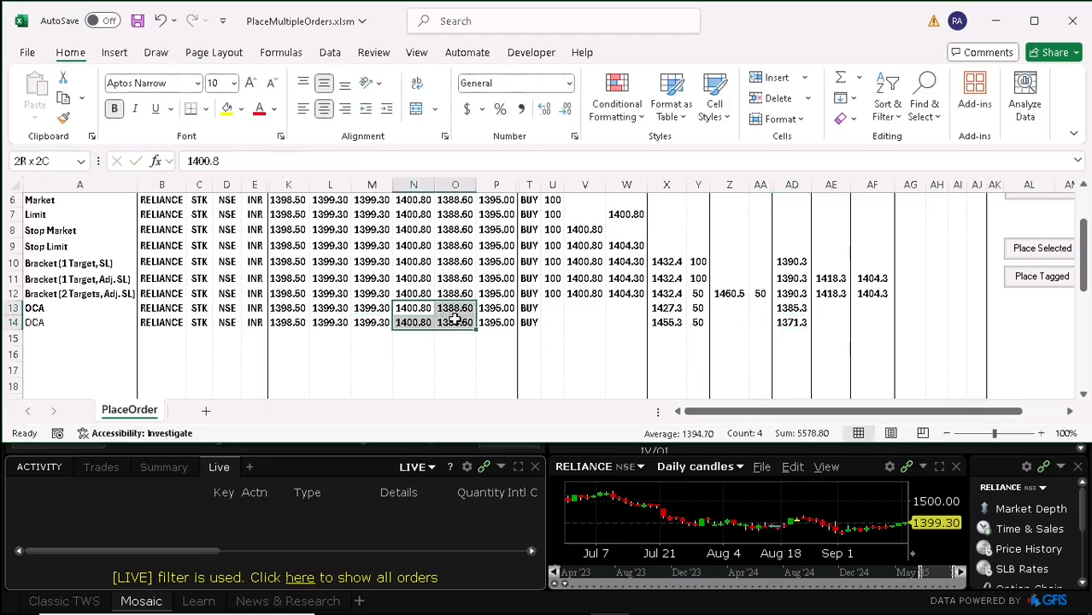
{"action": "left_click", "coordinate": [1044, 255]}
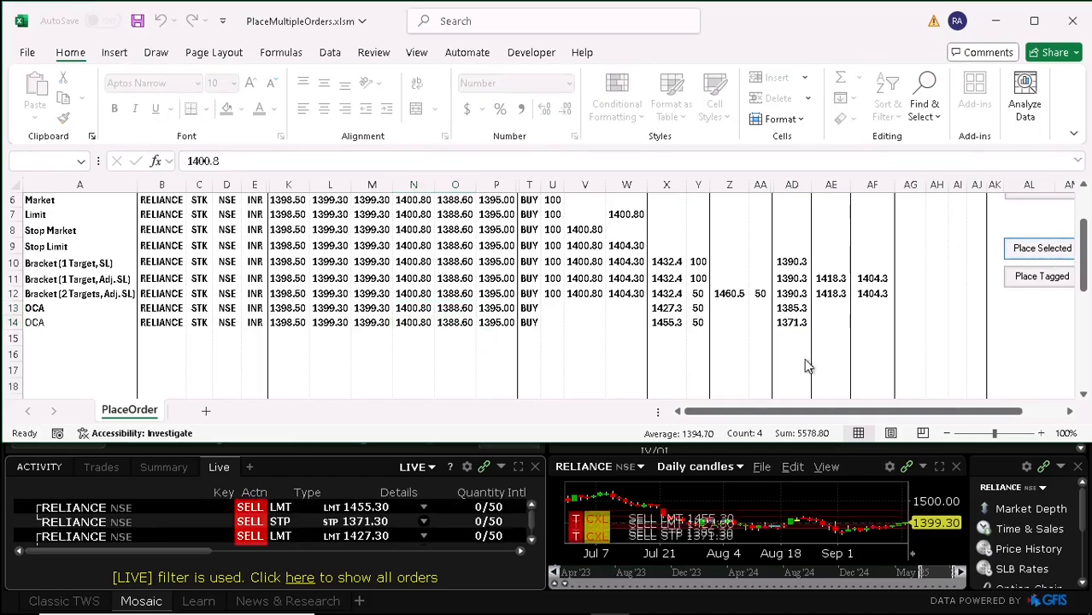
{"action": "left_click", "coordinate": [523, 466]}
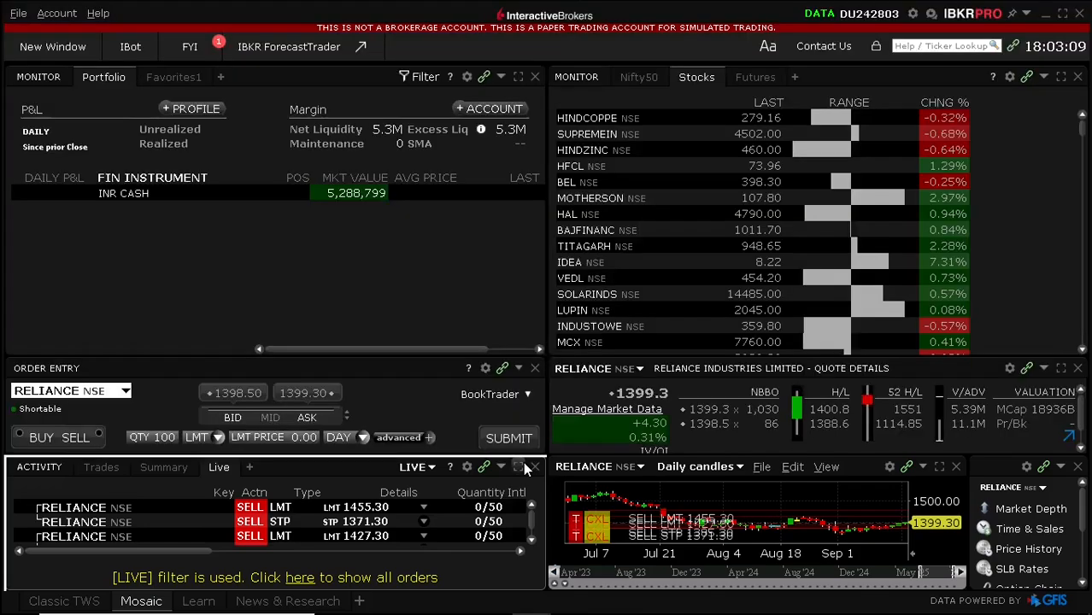
{"action": "left_click", "coordinate": [521, 467]}
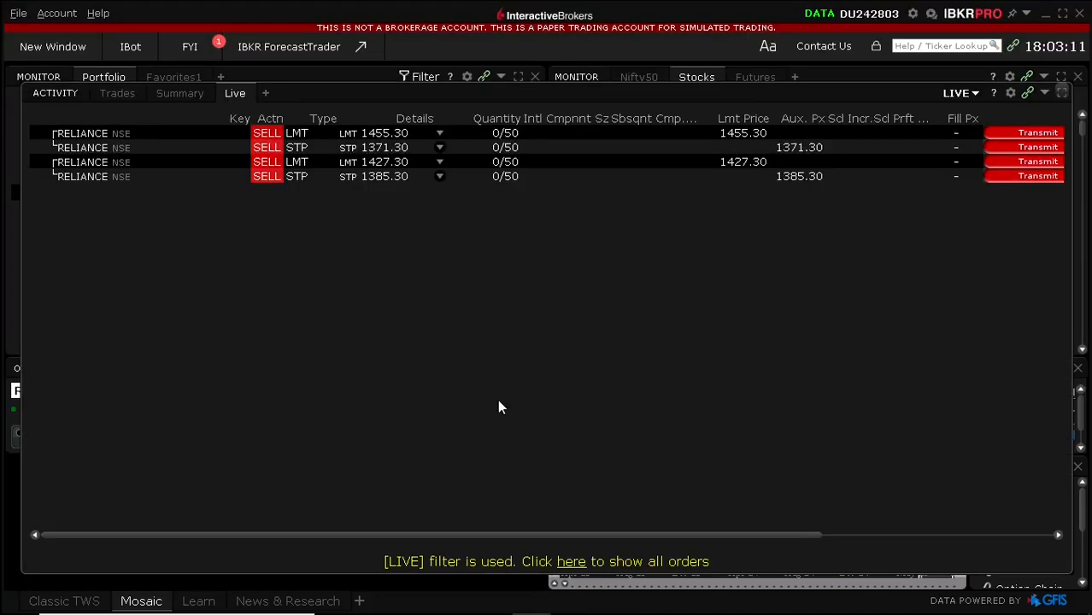